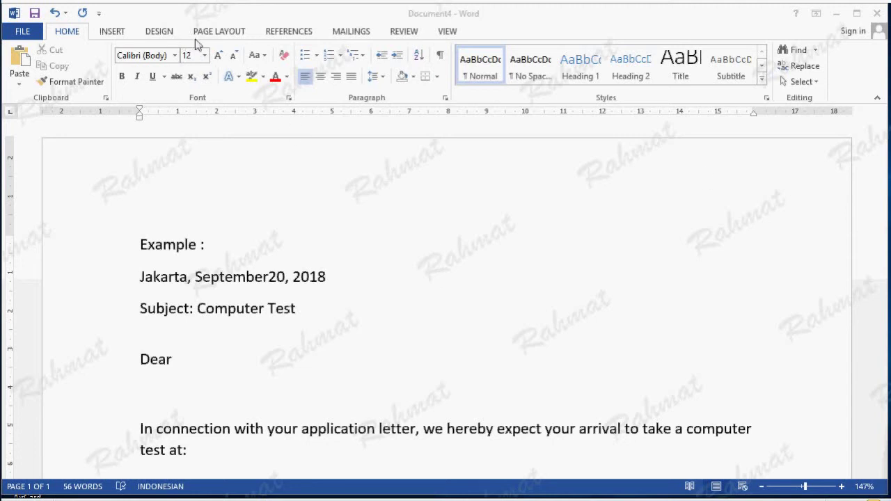
Set the letter's top margin to 0 cm in Page Setup's custom margins.
{"action": "left_click", "coordinate": [231, 31]}
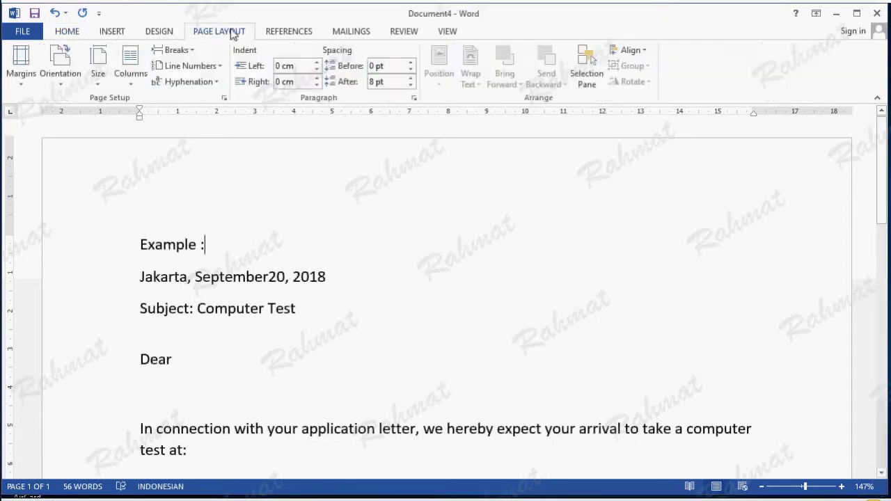
{"action": "left_click", "coordinate": [96, 85]}
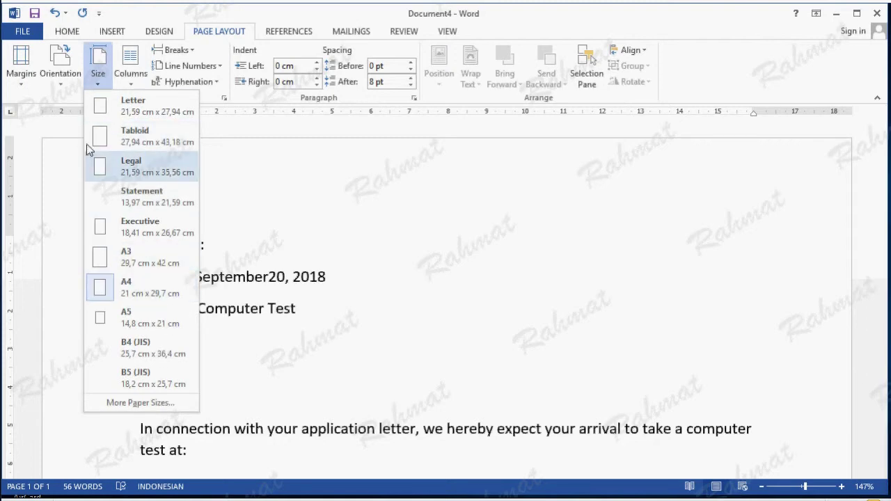
{"action": "left_click", "coordinate": [56, 83]}
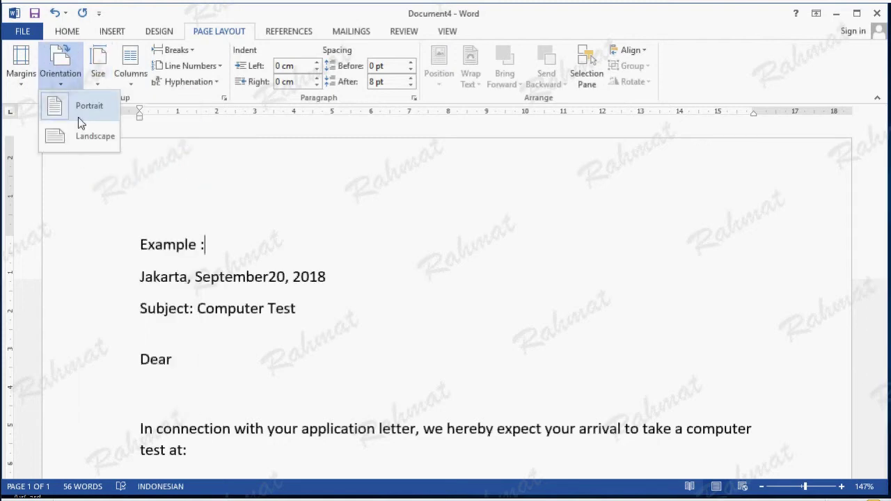
{"action": "left_click", "coordinate": [25, 88]}
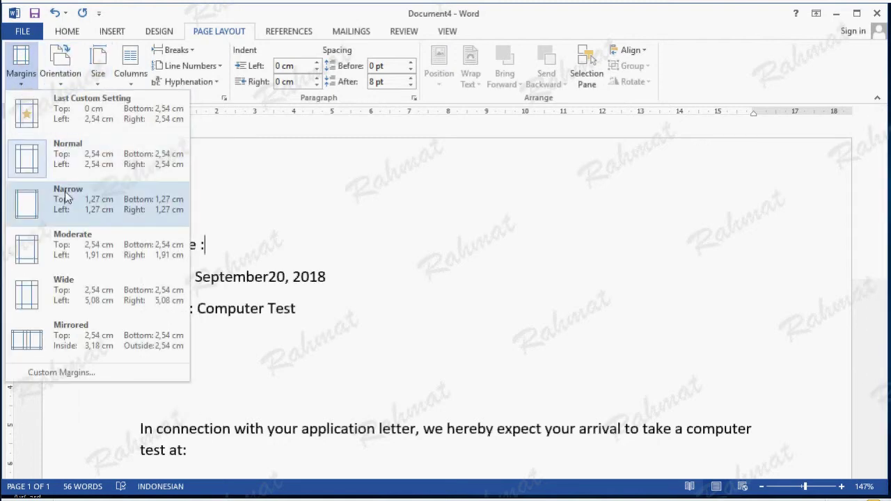
{"action": "left_click", "coordinate": [69, 372]}
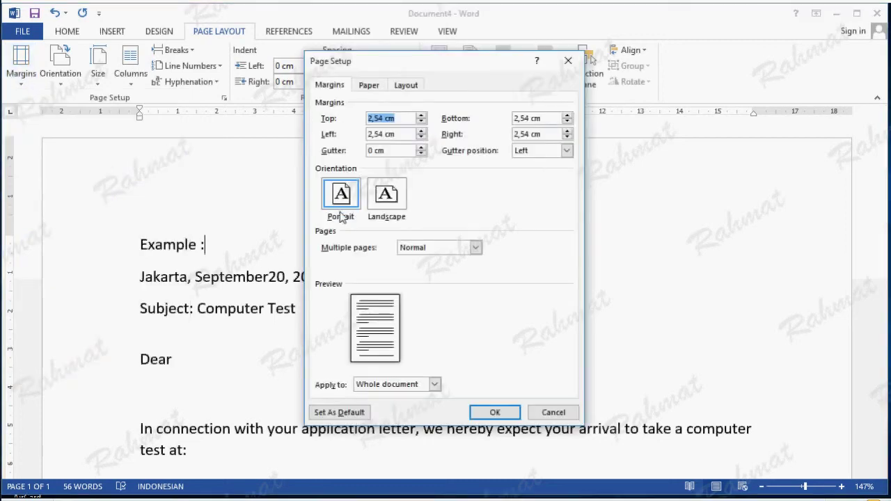
{"action": "double_click", "coordinate": [384, 118]}
{"action": "type", "text": "0"}
{"action": "left_click", "coordinate": [489, 412]}
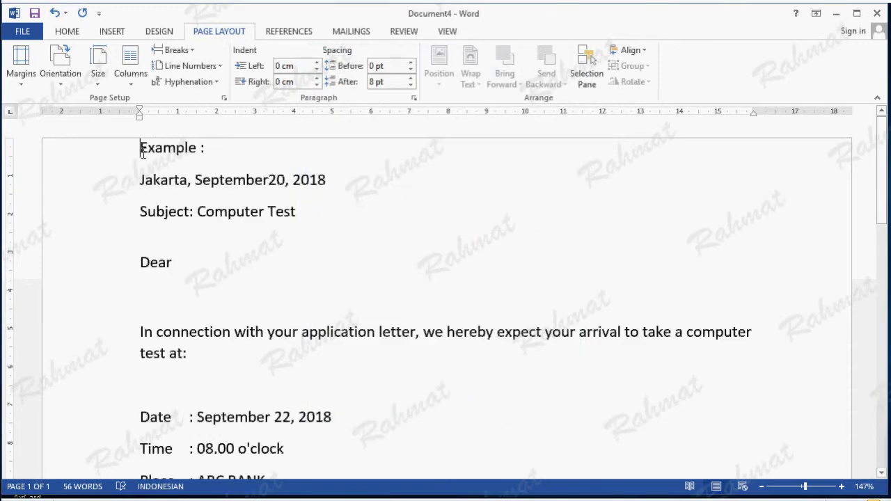
Add blank lines above 'Example :' and insert the Logo2 picture at the top.
{"action": "key", "text": "ctrl+z"}
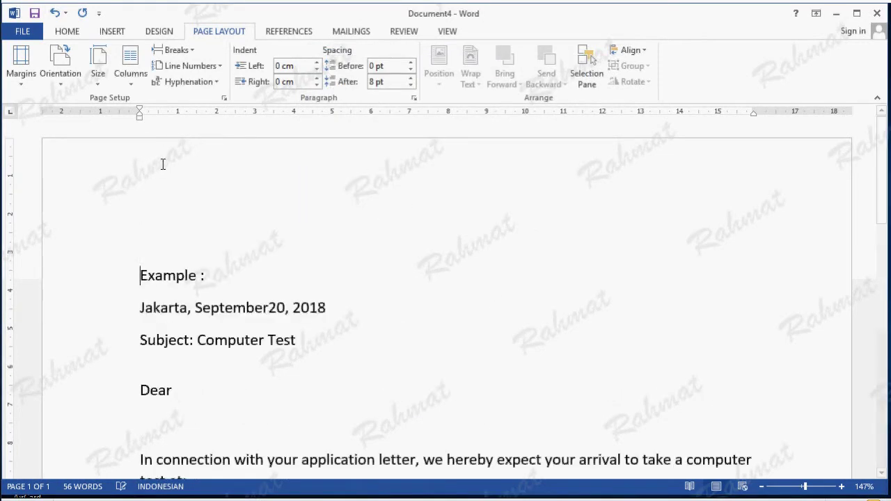
{"action": "key", "text": "ctrl+z"}
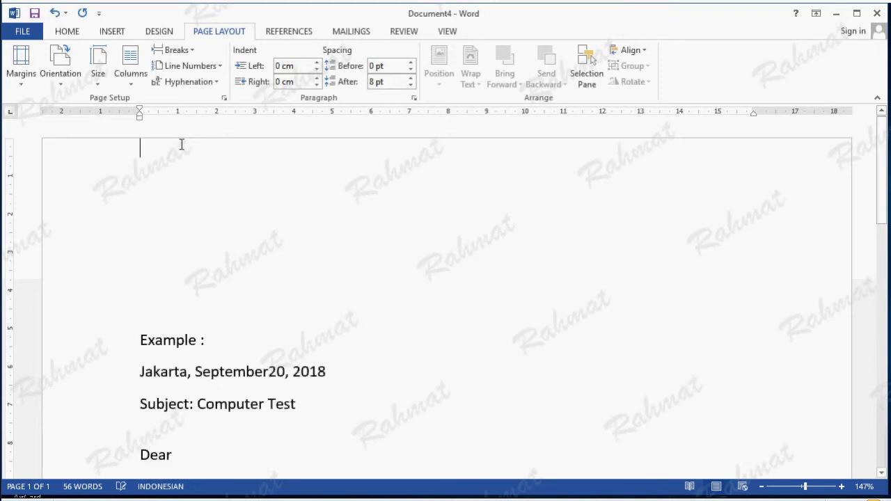
{"action": "left_click", "coordinate": [112, 32]}
{"action": "left_click", "coordinate": [132, 64]}
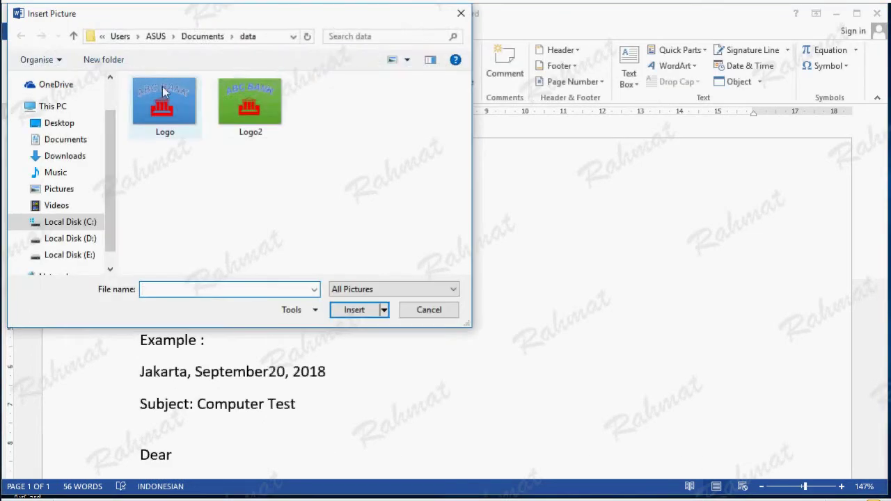
{"action": "left_click", "coordinate": [273, 110]}
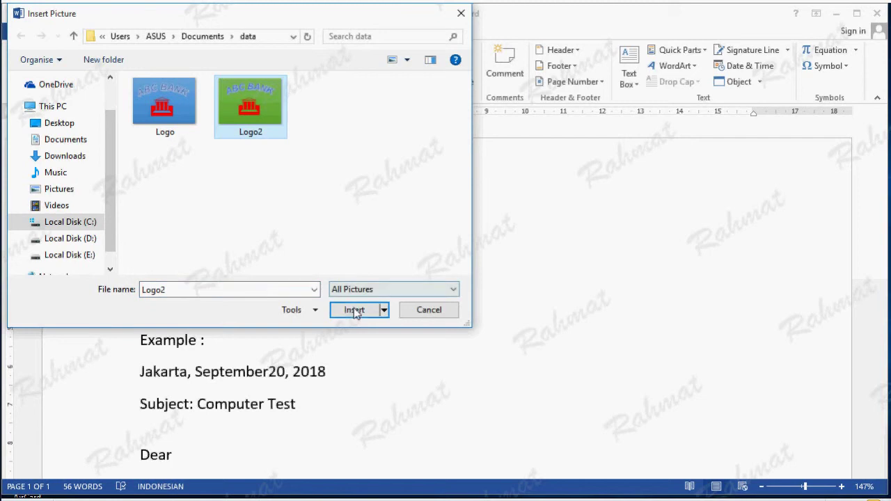
{"action": "left_click", "coordinate": [355, 311]}
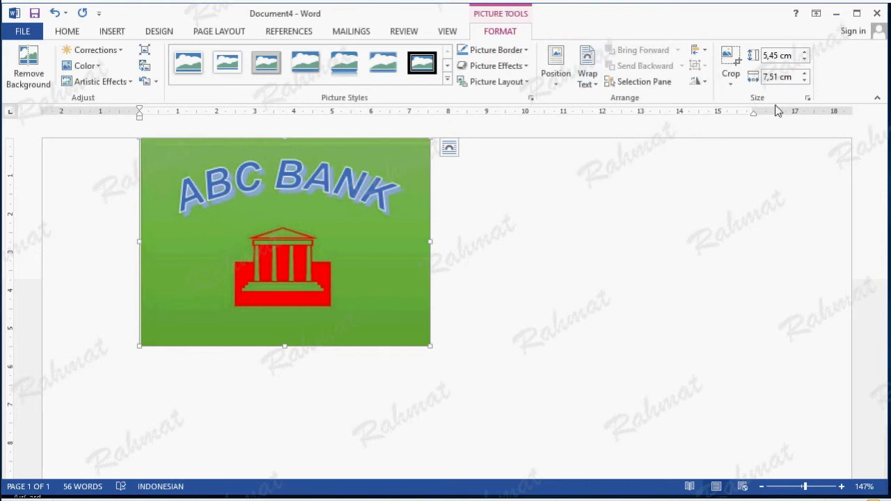
Unlock the logo's aspect ratio and size it to height 2,7 cm and width 3 cm.
{"action": "left_click", "coordinate": [807, 98]}
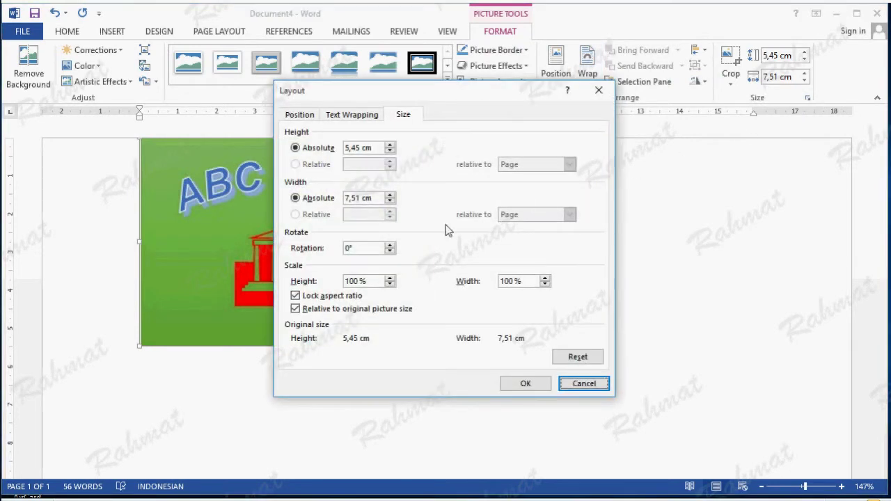
{"action": "left_click", "coordinate": [296, 296]}
{"action": "left_click", "coordinate": [296, 296]}
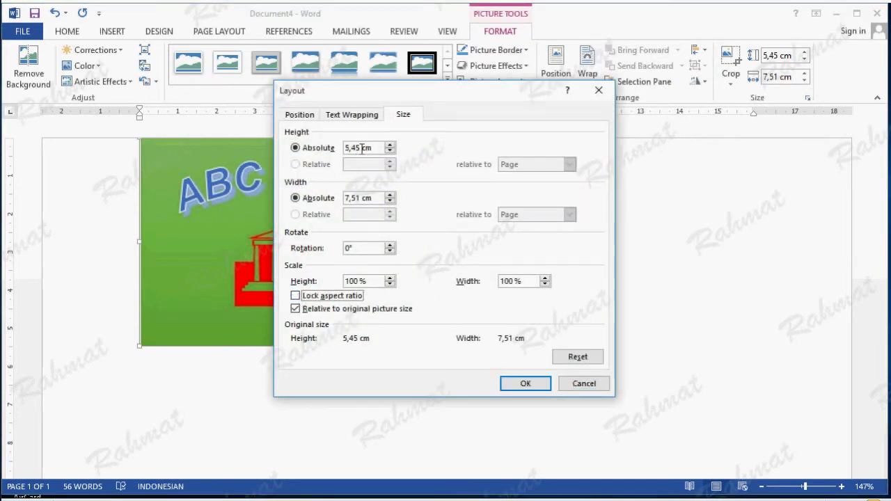
{"action": "left_click_drag", "start_coordinate": [361, 147], "coordinate": [337, 150]}
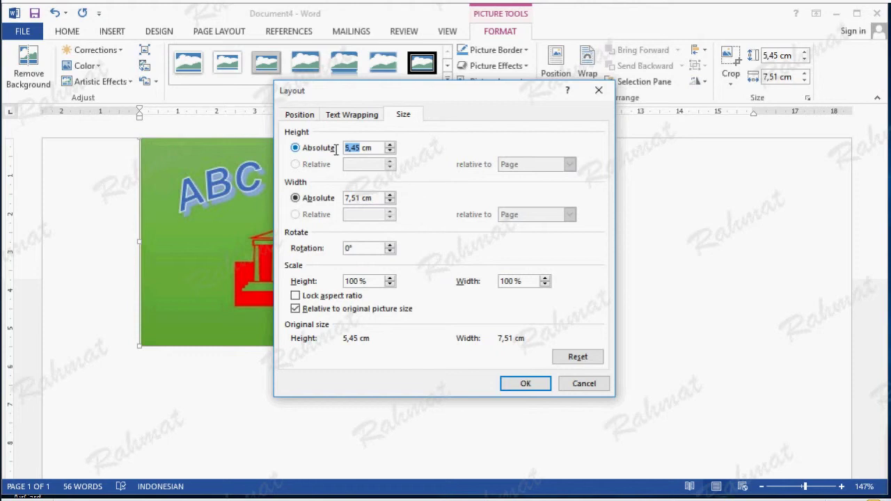
{"action": "type", "text": "2,7"}
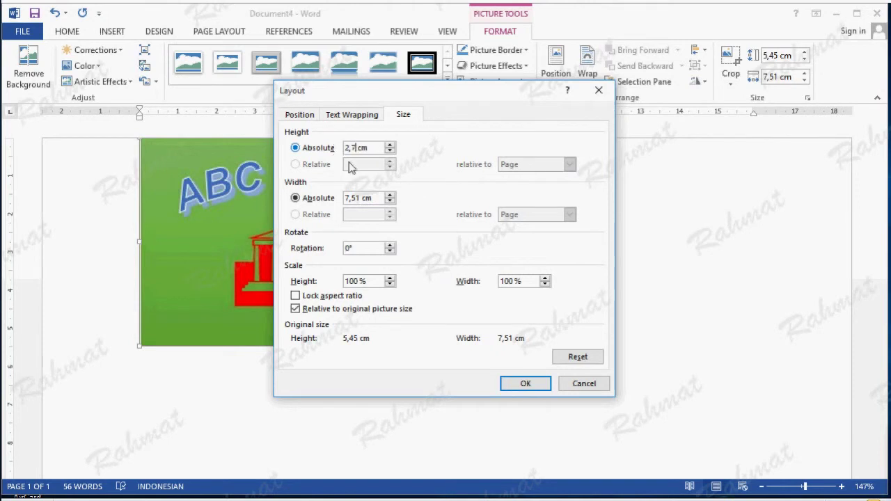
{"action": "left_click_drag", "start_coordinate": [360, 197], "coordinate": [333, 199]}
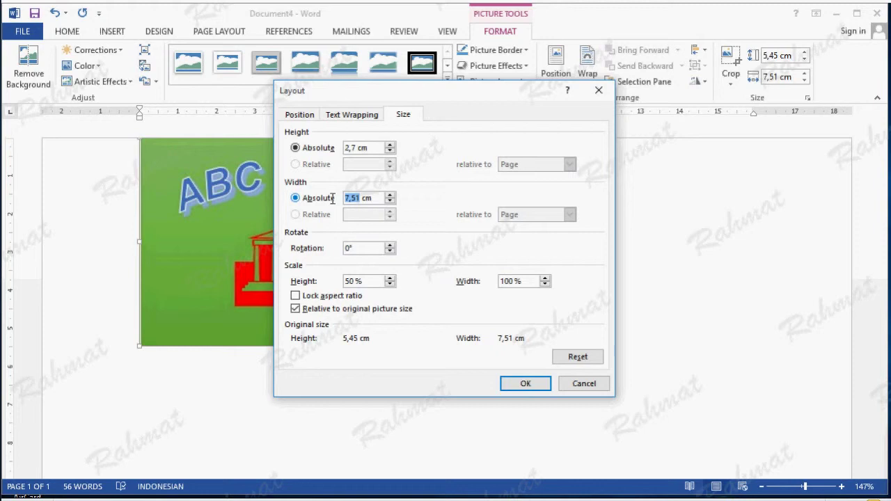
{"action": "type", "text": "3,"}
{"action": "left_click", "coordinate": [524, 382]}
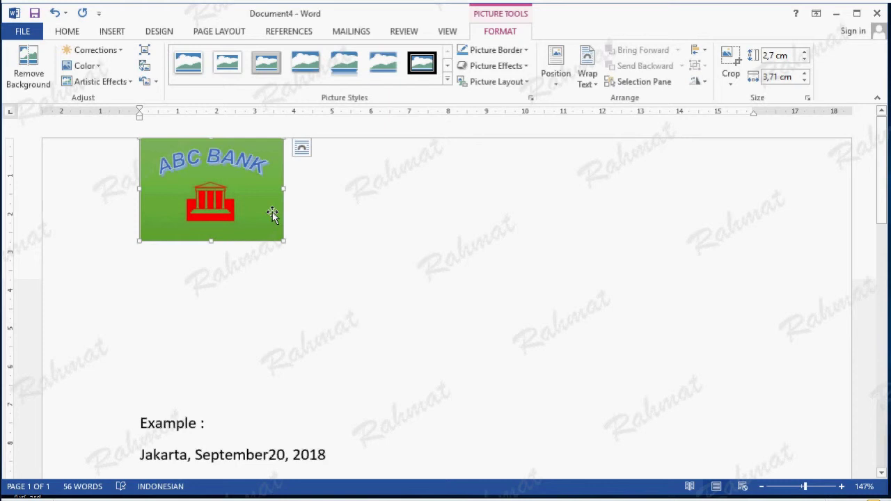
Set the logo's text wrapping to Through and drag it to the page's top-left corner.
{"action": "left_click", "coordinate": [584, 80]}
{"action": "left_click", "coordinate": [606, 149]}
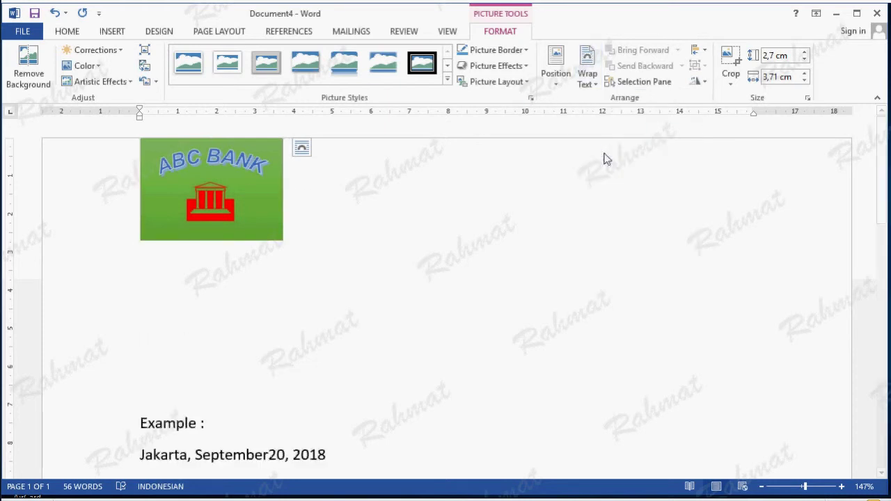
{"action": "left_click_drag", "start_coordinate": [222, 209], "coordinate": [122, 193]}
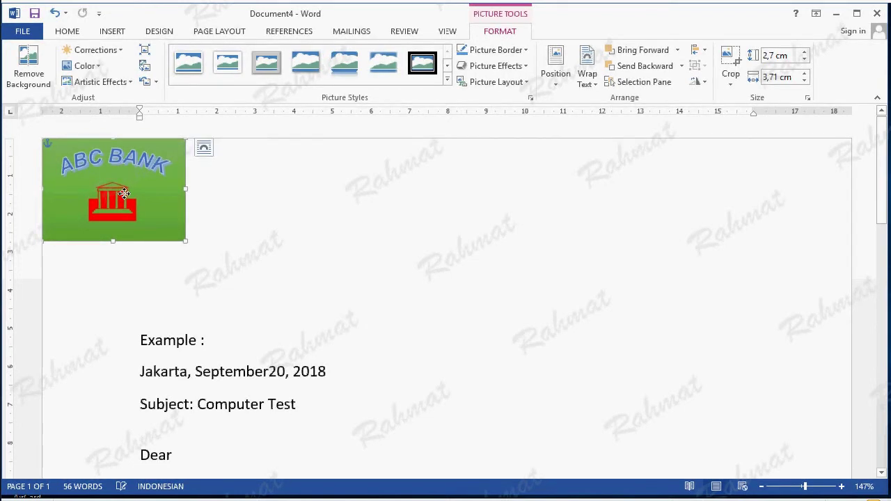
{"action": "left_click", "coordinate": [379, 269]}
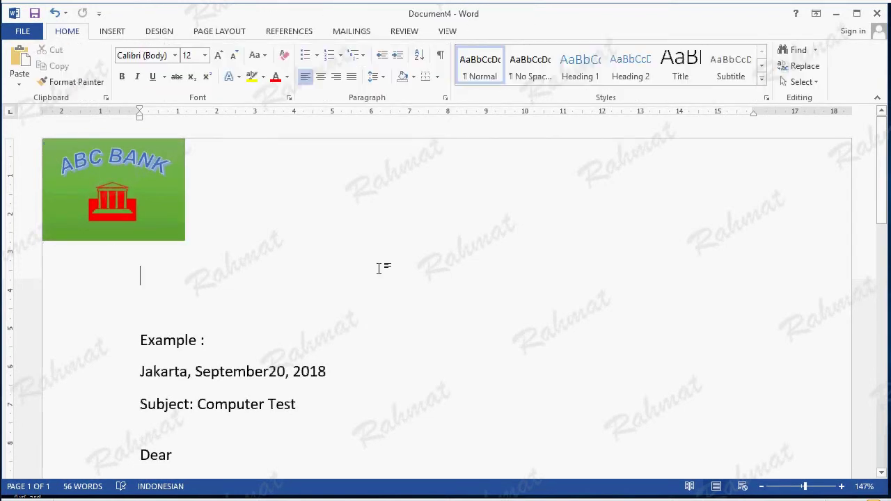
Draw a rectangle shape beside the logo.
{"action": "left_click", "coordinate": [113, 31]}
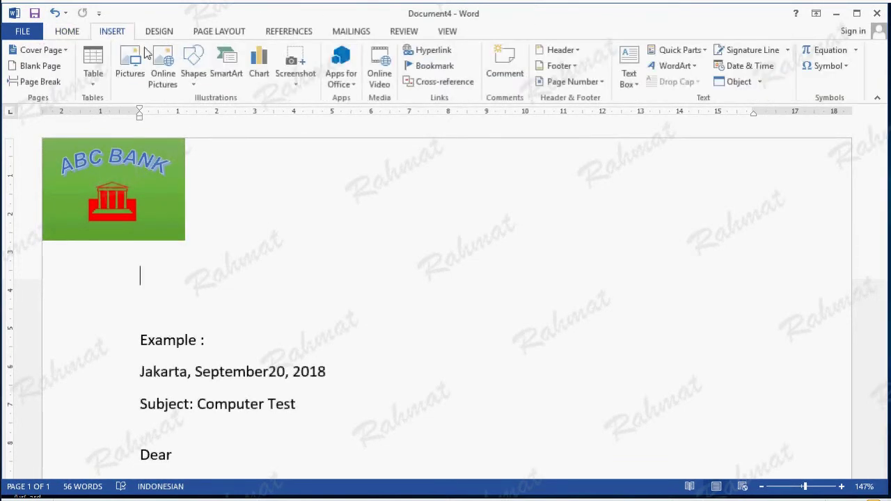
{"action": "left_click", "coordinate": [194, 92]}
{"action": "left_click", "coordinate": [229, 113]}
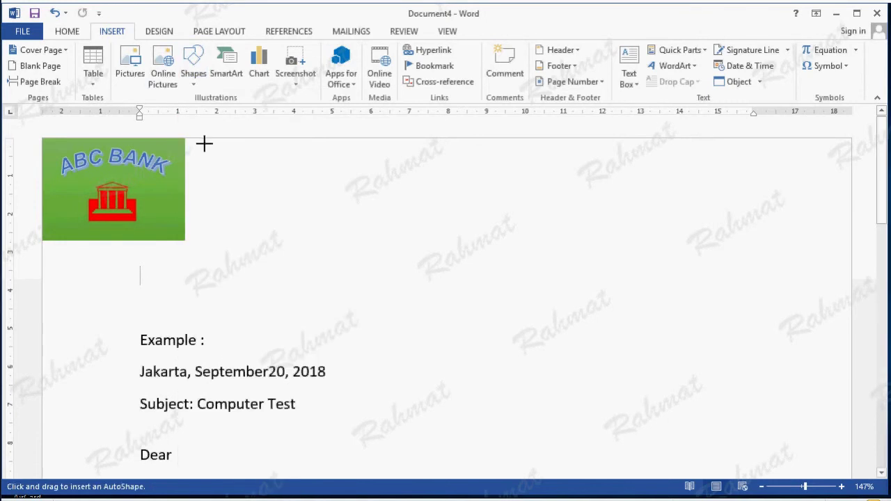
{"action": "left_click_drag", "start_coordinate": [204, 141], "coordinate": [275, 198]}
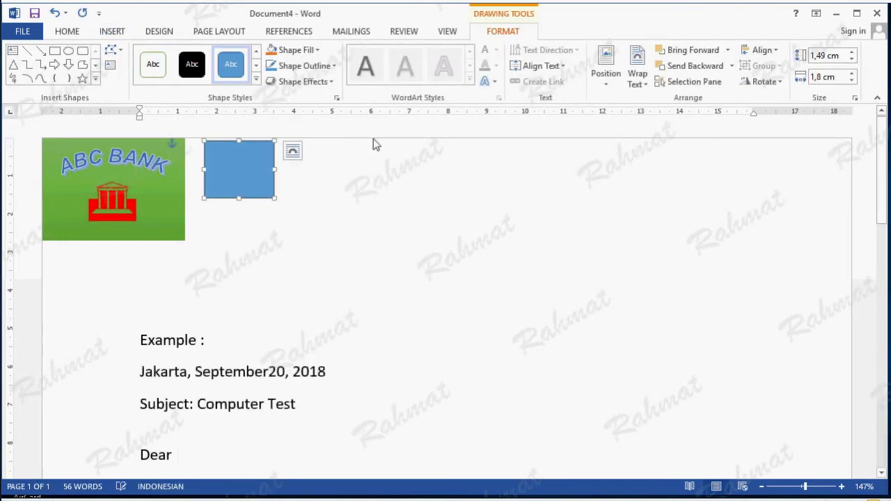
Size the rectangle to 2,68 × 17,17 cm and nudge it against the logo.
{"action": "left_click", "coordinate": [826, 57]}
{"action": "double_click", "coordinate": [826, 57]}
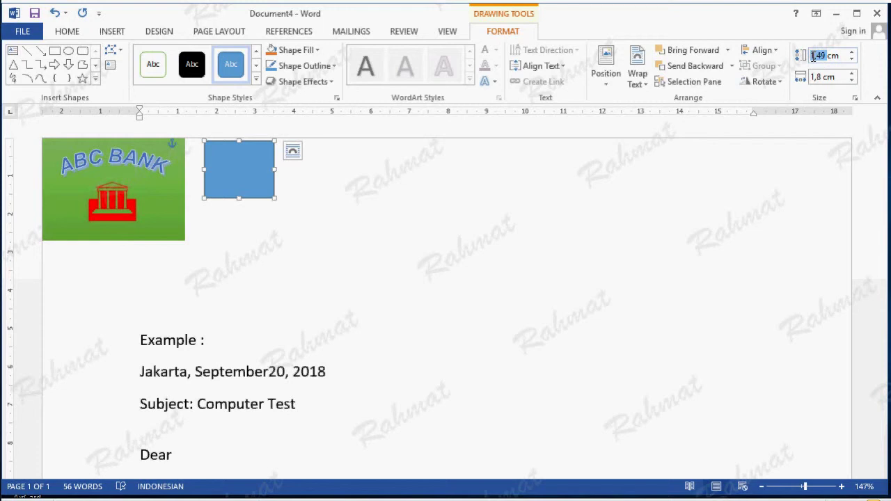
{"action": "type", "text": "3"}
{"action": "type", "text": "2,68"}
{"action": "double_click", "coordinate": [833, 81]}
{"action": "type", "text": "1"}
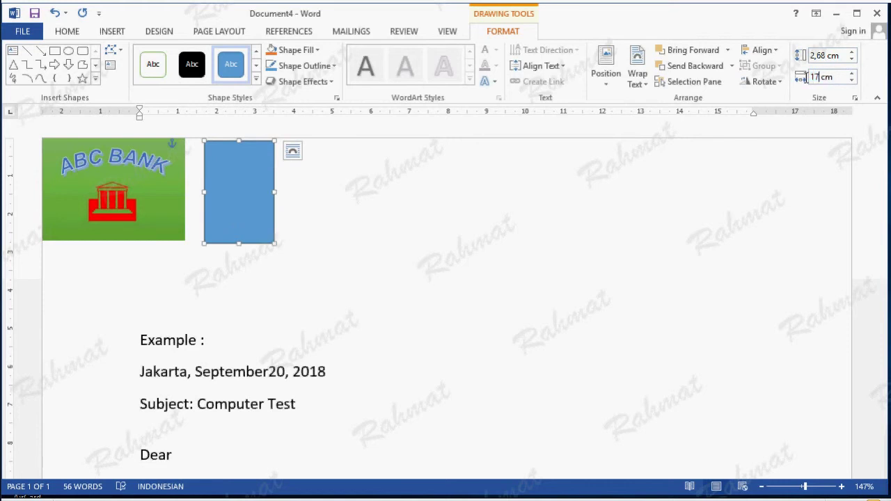
{"action": "type", "text": "7"}
{"action": "key", "text": "Return"}
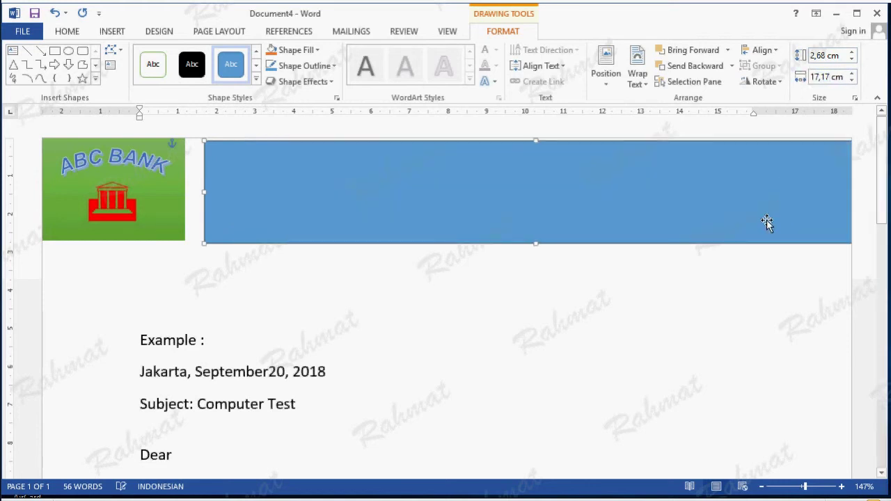
{"action": "left_click_drag", "start_coordinate": [527, 202], "coordinate": [510, 196]}
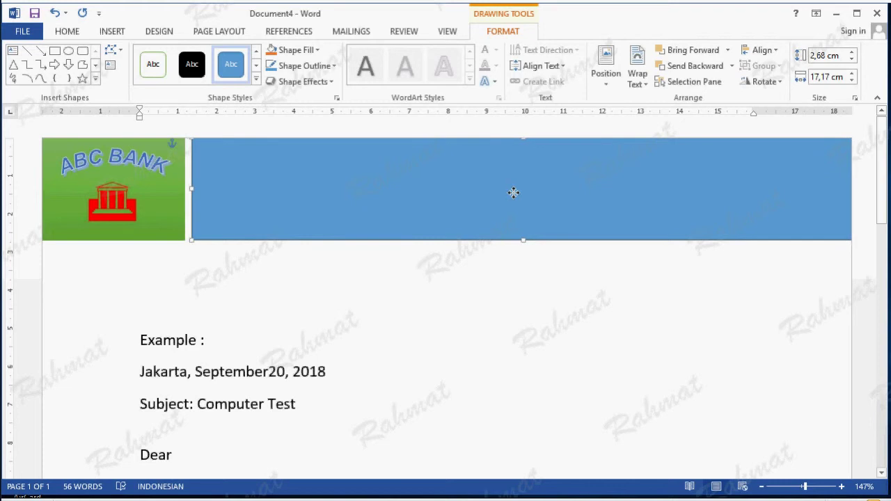
{"action": "key", "text": "ctrl+Left"}
{"action": "key", "text": "ctrl+Left"}
{"action": "key", "text": "ctrl+Left"}
{"action": "key", "text": "ctrl+Left"}
{"action": "key", "text": "ctrl+Left"}
{"action": "key", "text": "ctrl+Right"}
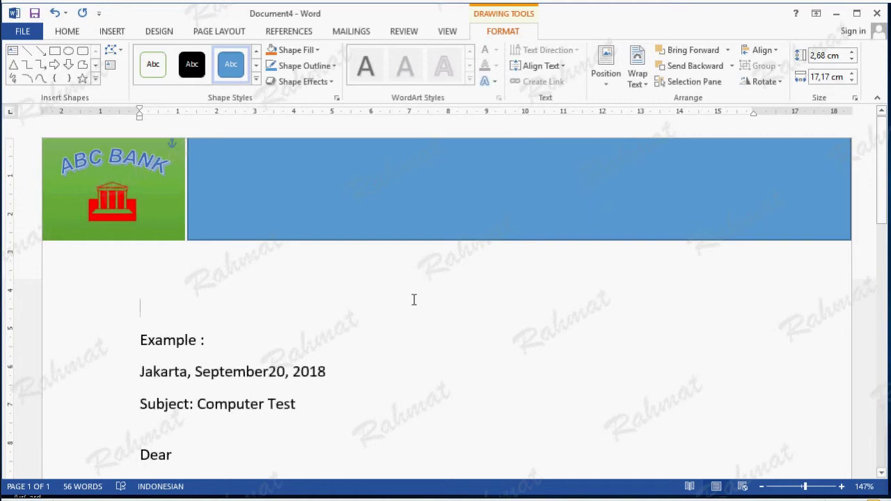
Apply a light green gradient shape style to the header rectangle.
{"action": "left_click", "coordinate": [414, 300]}
{"action": "left_click", "coordinate": [237, 140]}
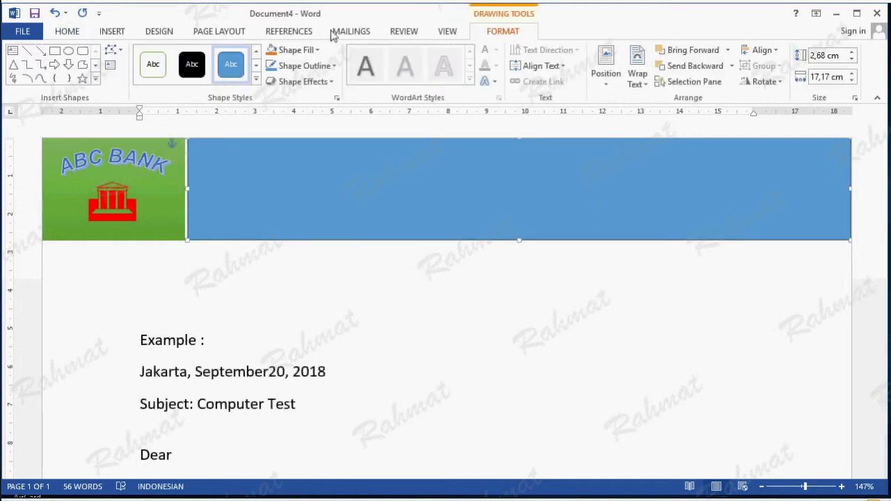
{"action": "left_click", "coordinate": [256, 79]}
{"action": "left_click", "coordinate": [387, 141]}
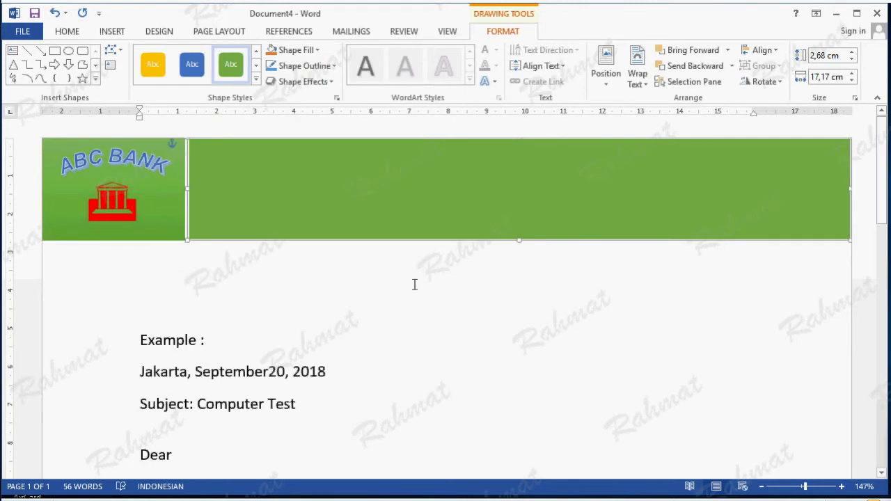
{"action": "left_click", "coordinate": [256, 79]}
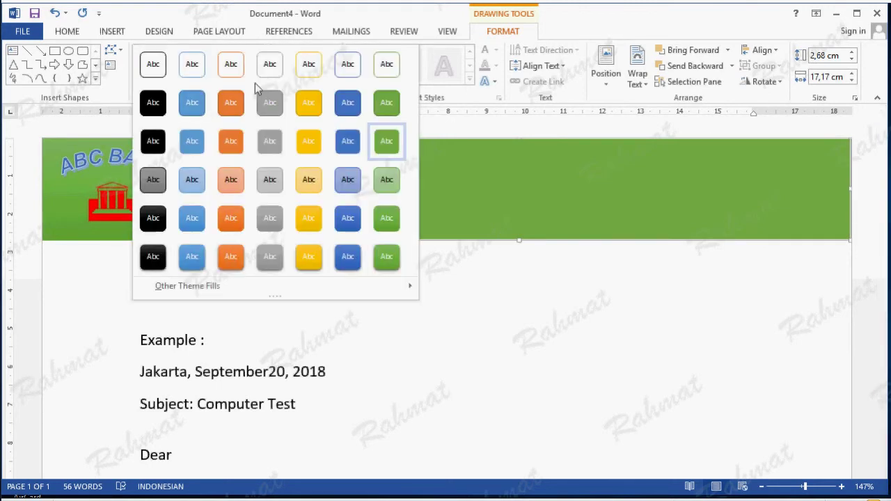
{"action": "left_click", "coordinate": [386, 179]}
{"action": "left_click", "coordinate": [468, 311]}
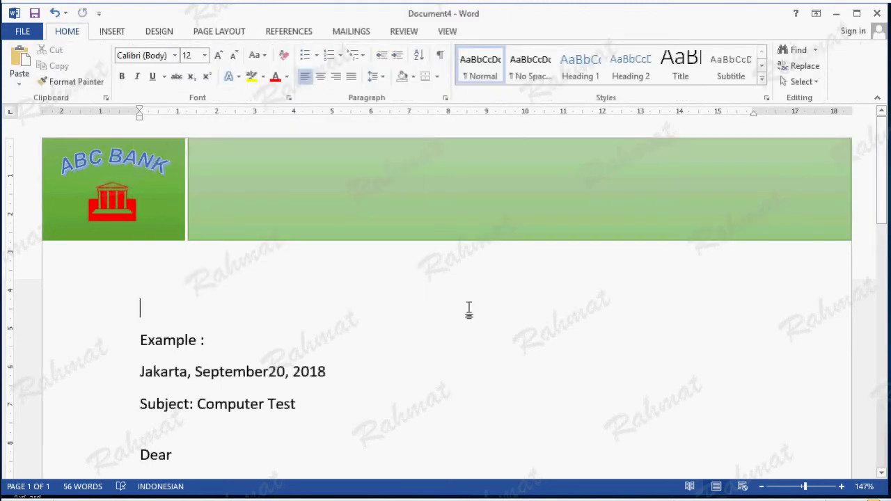
{"action": "left_click", "coordinate": [166, 201]}
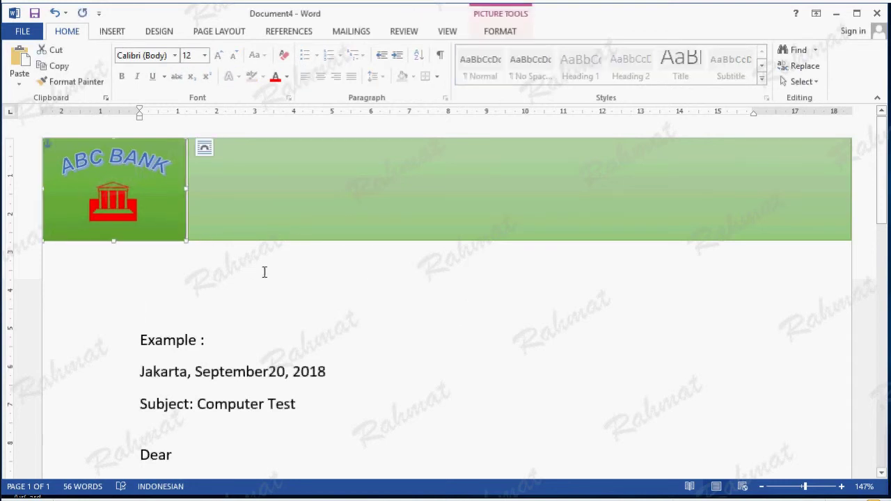
{"action": "left_click", "coordinate": [334, 300]}
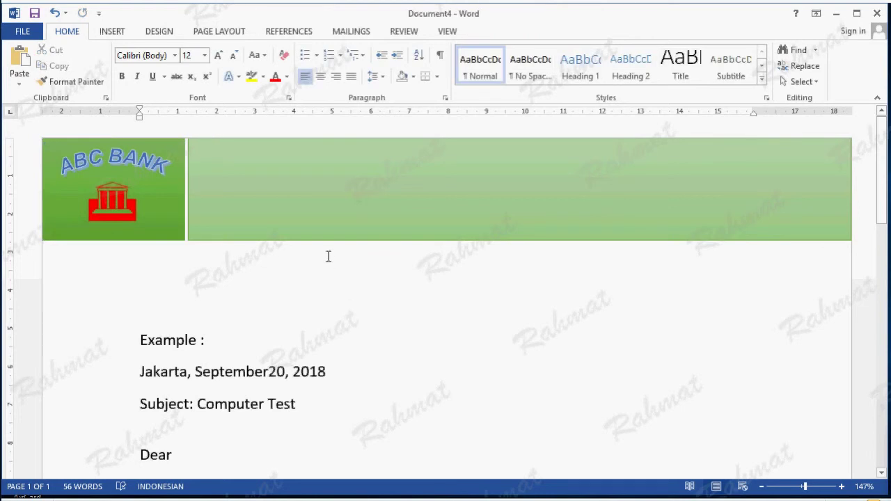
{"action": "left_click", "coordinate": [110, 31]}
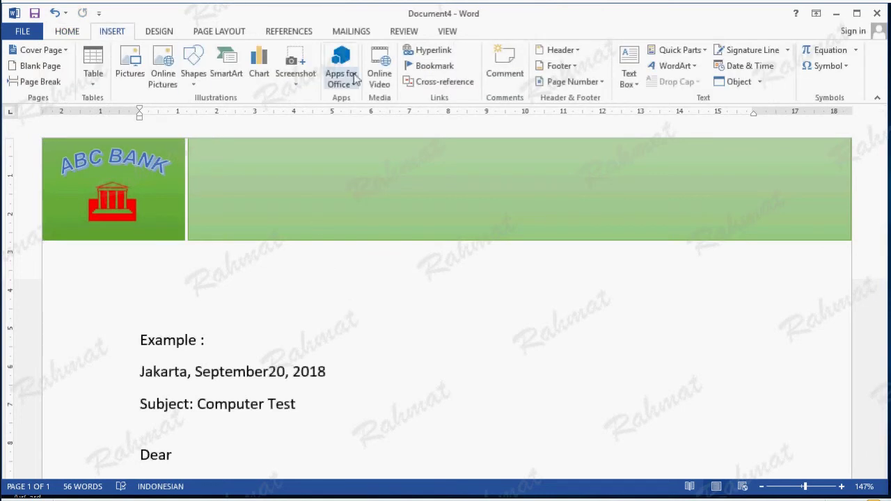
Insert blue outlined WordArt reading 'ABC BANK' and move it into the green banner.
{"action": "left_click", "coordinate": [688, 67]}
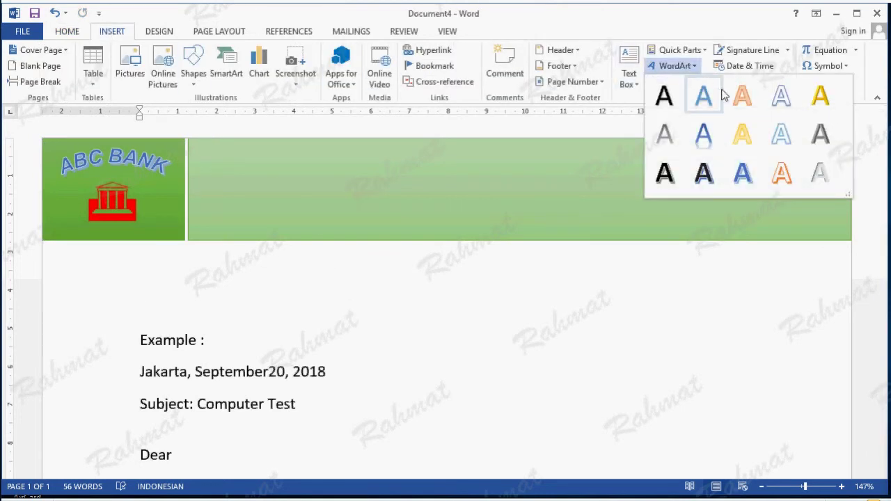
{"action": "left_click", "coordinate": [742, 173]}
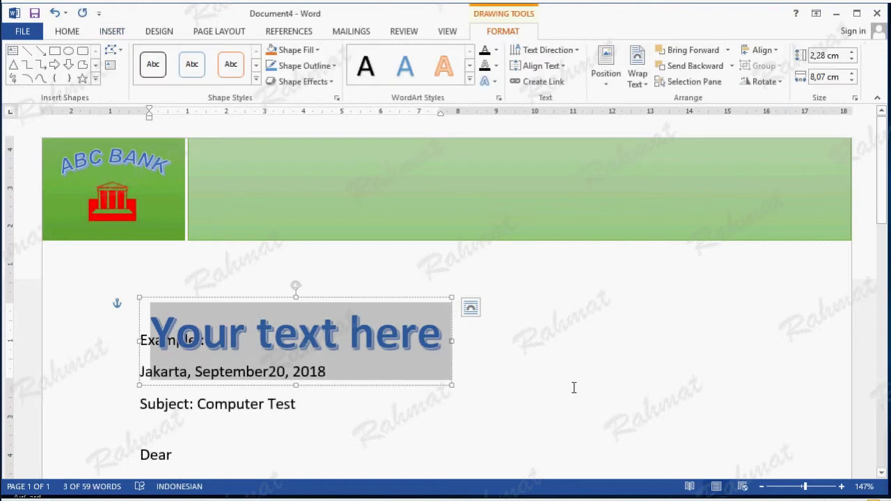
{"action": "type", "text": "a"}
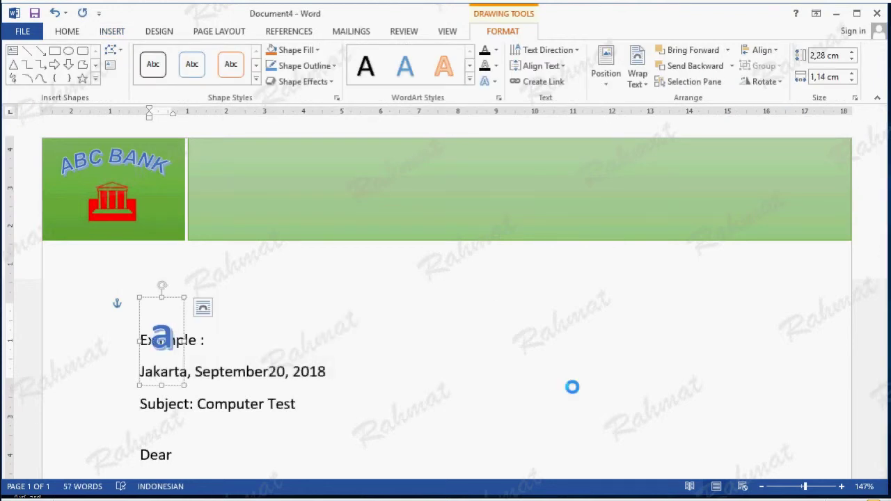
{"action": "key", "text": "BackSpace"}
{"action": "type", "text": "ABC BAN"}
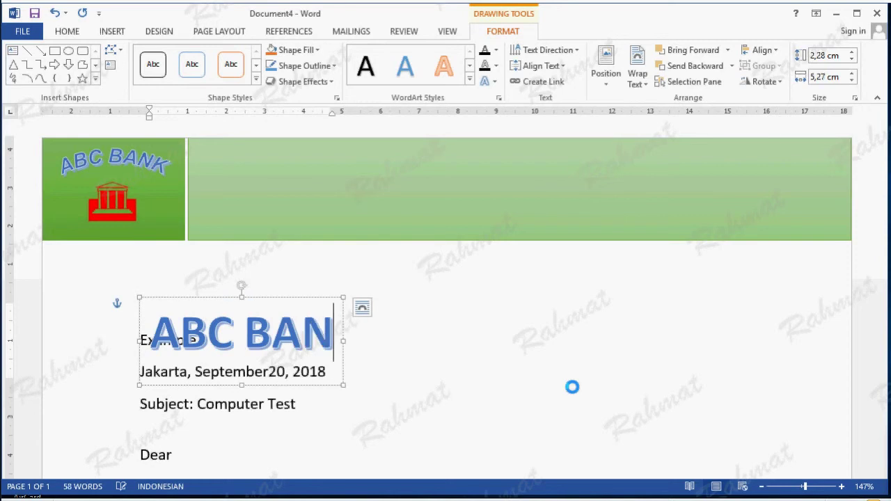
{"action": "type", "text": "K"}
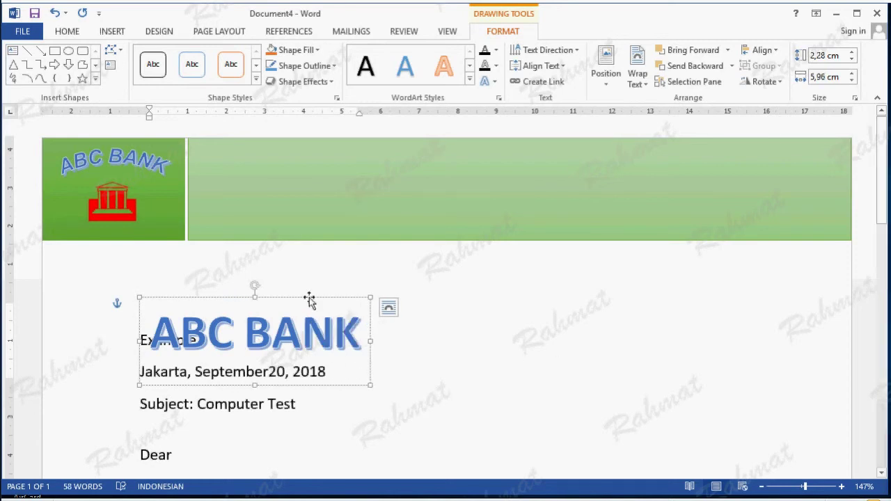
{"action": "left_click_drag", "start_coordinate": [317, 305], "coordinate": [431, 233]}
{"action": "left_click_drag", "start_coordinate": [490, 182], "coordinate": [490, 182]}
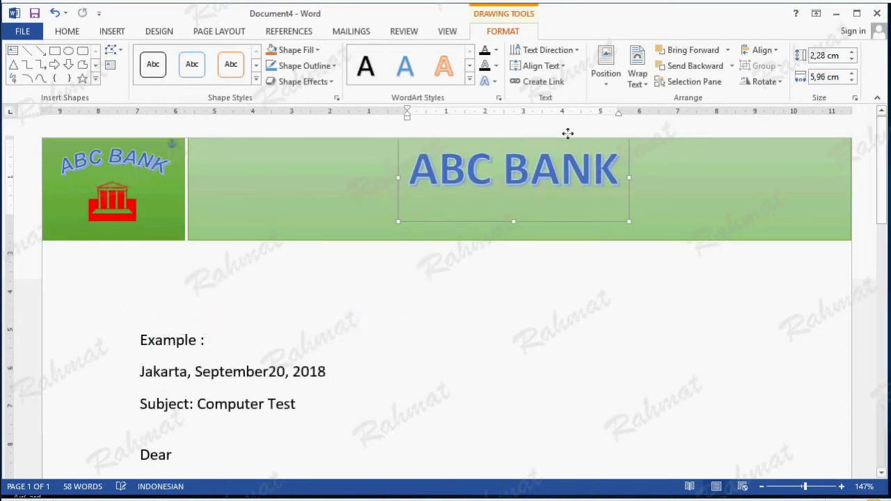
{"action": "left_click_drag", "start_coordinate": [411, 164], "coordinate": [610, 161]}
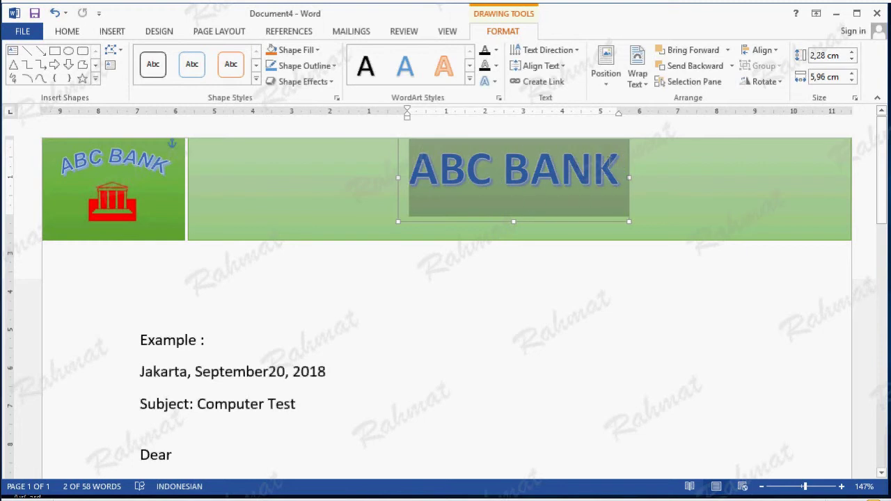
Format the ABC BANK WordArt as Arial 16 pt and centre it in the banner.
{"action": "left_click", "coordinate": [75, 34]}
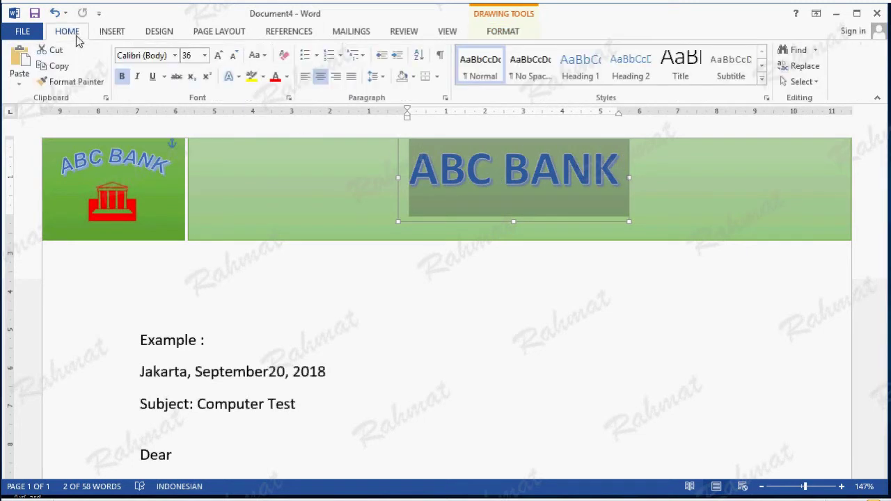
{"action": "left_click", "coordinate": [175, 55]}
{"action": "scroll", "coordinate": [176, 348], "scroll_direction": "down", "scroll_amount": 3}
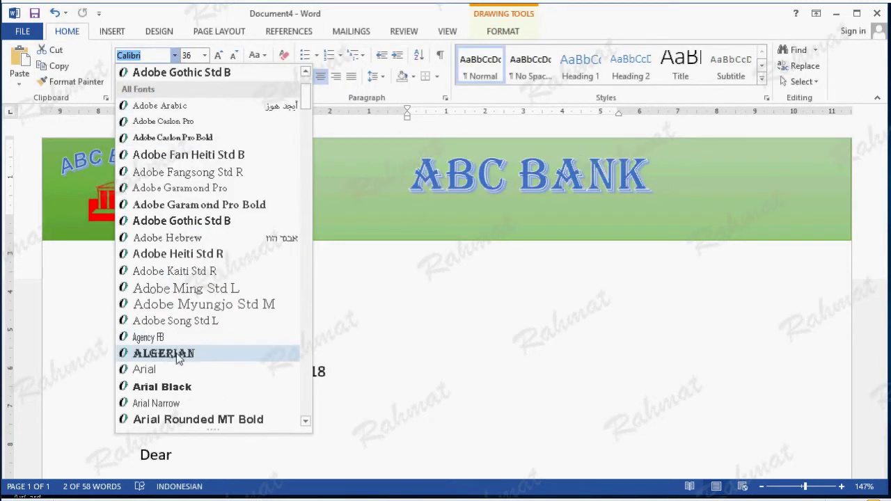
{"action": "left_click", "coordinate": [175, 370]}
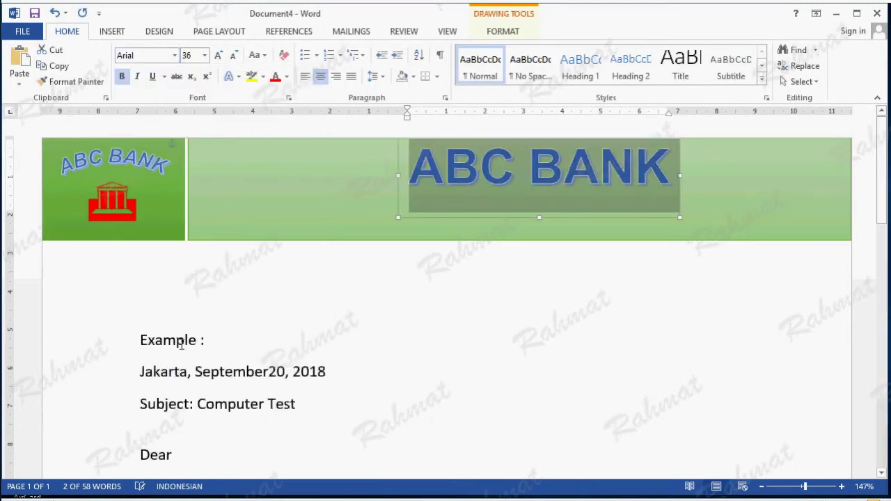
{"action": "left_click", "coordinate": [205, 55]}
{"action": "left_click", "coordinate": [188, 150]}
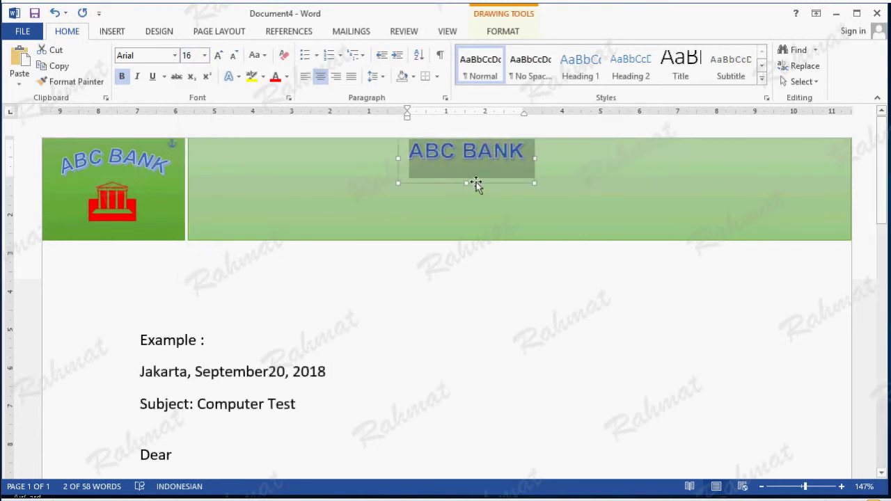
{"action": "left_click_drag", "start_coordinate": [476, 185], "coordinate": [502, 187]}
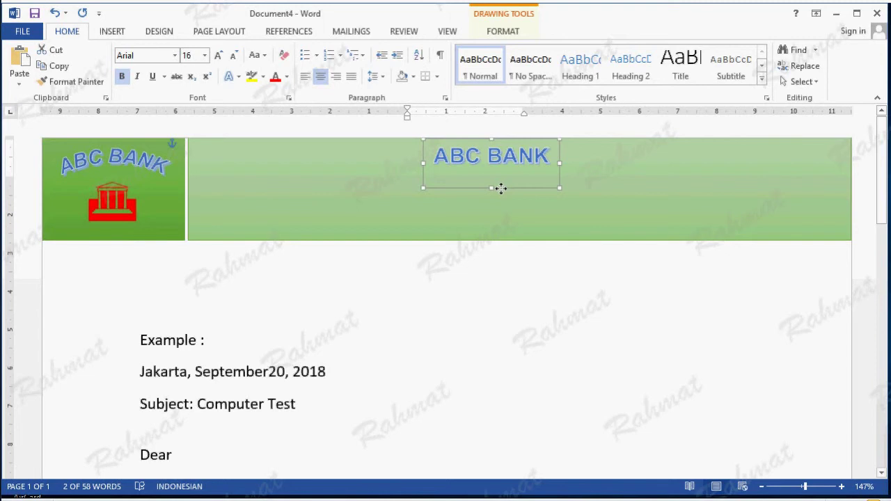
{"action": "left_click", "coordinate": [527, 292]}
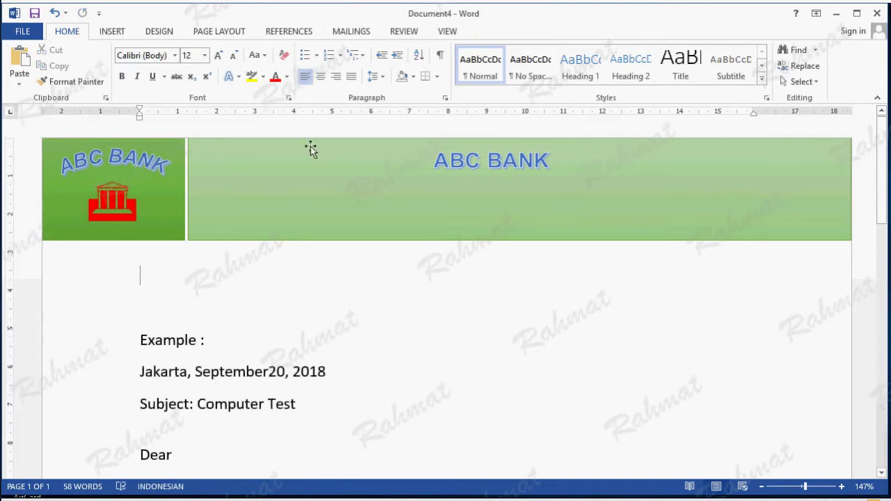
Insert a built-in text box and move it into the green banner.
{"action": "left_click", "coordinate": [122, 37]}
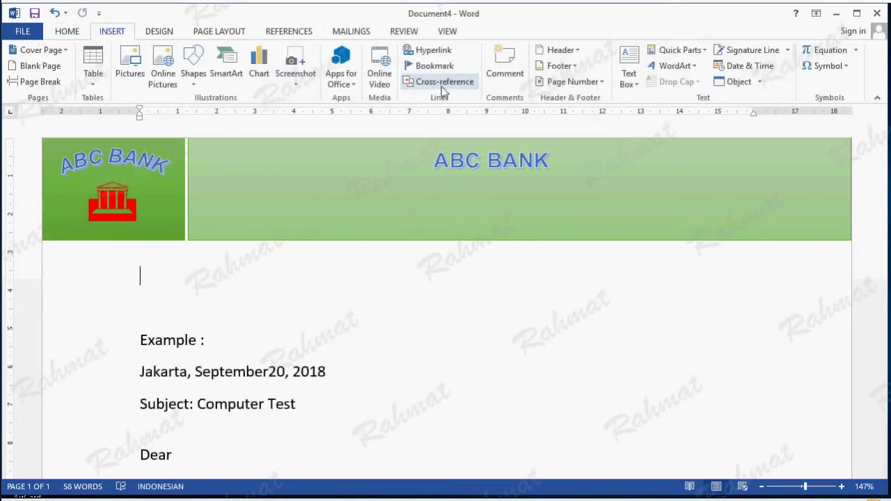
{"action": "left_click", "coordinate": [628, 89]}
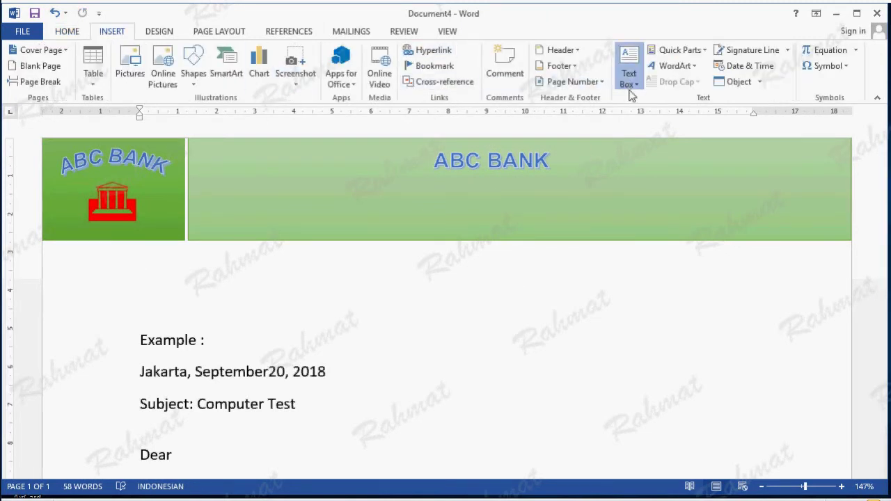
{"action": "left_click", "coordinate": [673, 149]}
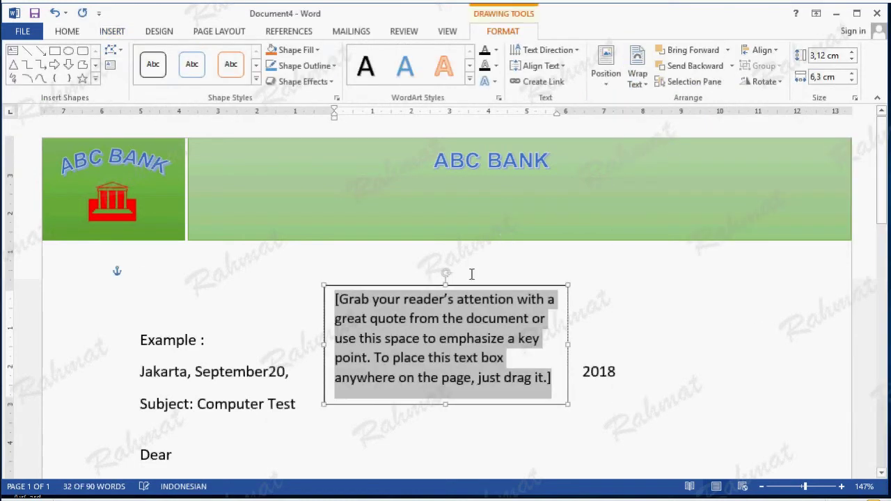
{"action": "left_click_drag", "start_coordinate": [468, 284], "coordinate": [392, 207]}
Replace the placeholder with the bank's street address and widen the box to one line.
{"action": "left_click", "coordinate": [362, 249]}
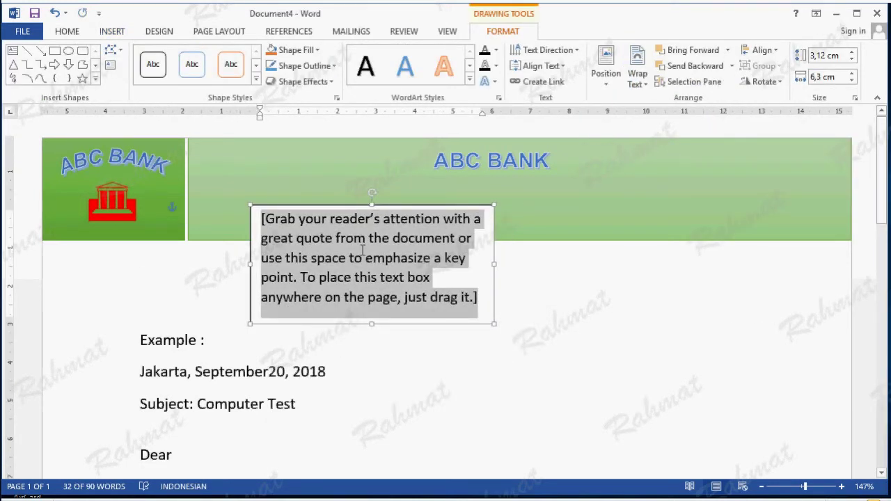
{"action": "type", "text": "45DAN "}
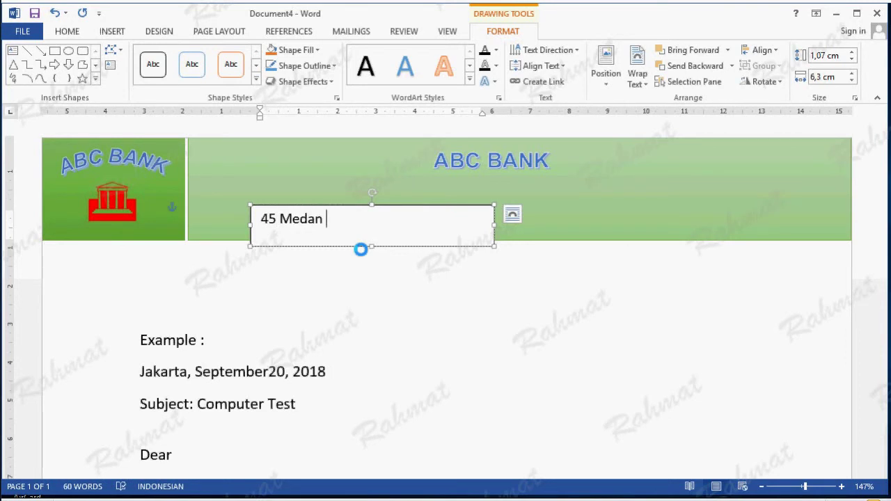
{"action": "type", "text": "mERDE"}
{"action": "key", "text": "BackSpace"}
{"action": "key", "text": "BackSpace"}
{"action": "key", "text": "BackSpace"}
{"action": "key", "text": "BackSpace"}
{"action": "key", "text": "BackSpace"}
{"action": "key", "text": "BackSpace"}
{"action": "key", "text": "BackSpace"}
{"action": "type", "text": "Merdeka Street,"}
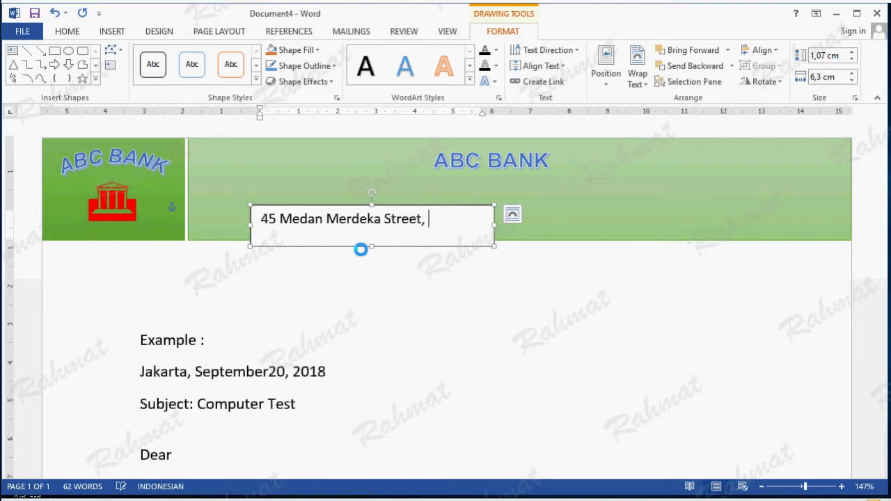
{"action": "type", "text": "karta 4"}
{"action": "type", "text": "0000"}
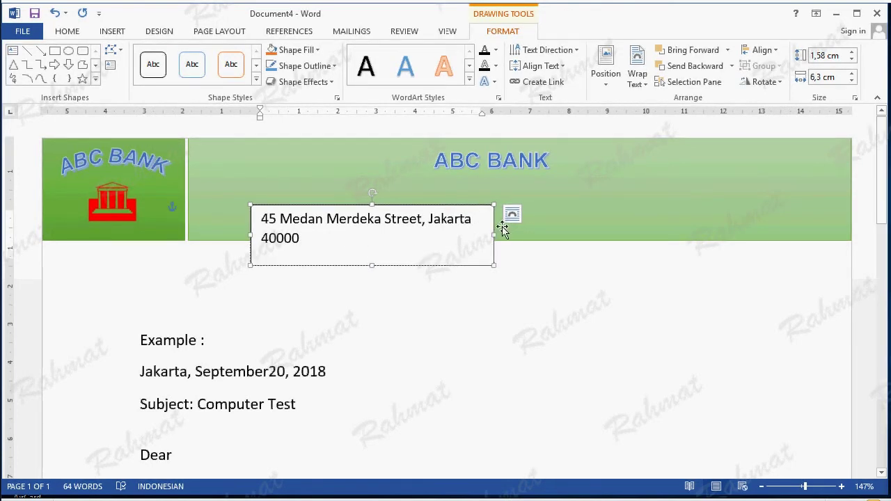
{"action": "left_click_drag", "start_coordinate": [502, 230], "coordinate": [693, 225]}
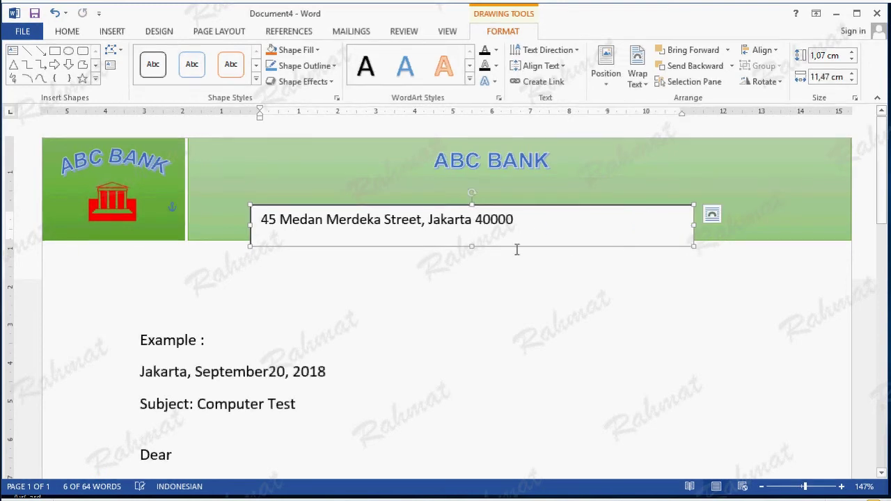
{"action": "left_click_drag", "start_coordinate": [536, 222], "coordinate": [256, 221]}
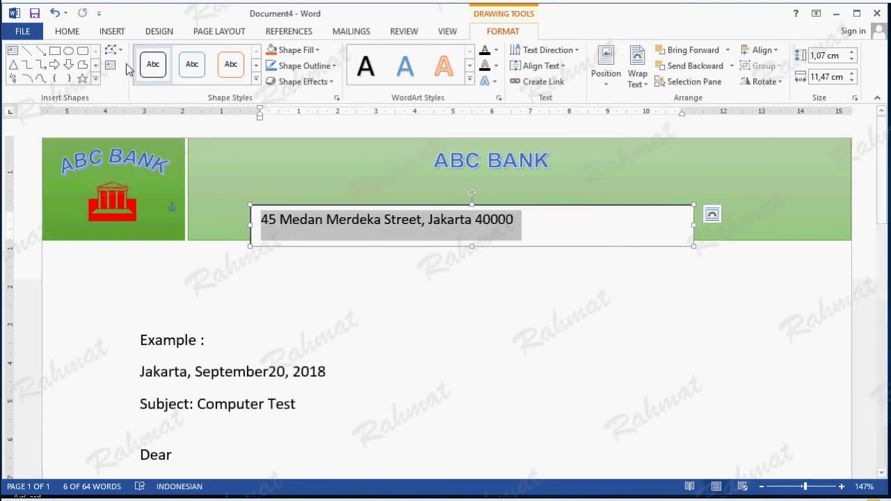
{"action": "left_click", "coordinate": [81, 35]}
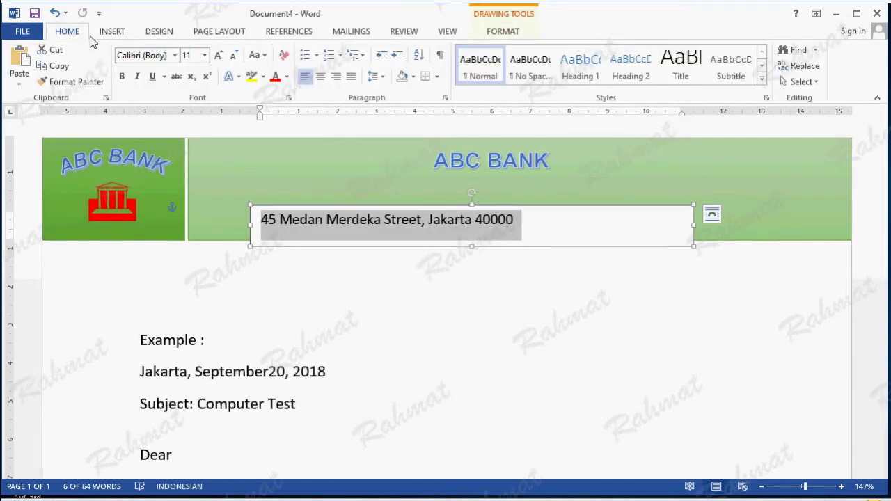
Set the address text to Arial 14 pt and move the box under ABC BANK.
{"action": "left_click", "coordinate": [175, 56]}
{"action": "left_click", "coordinate": [149, 304]}
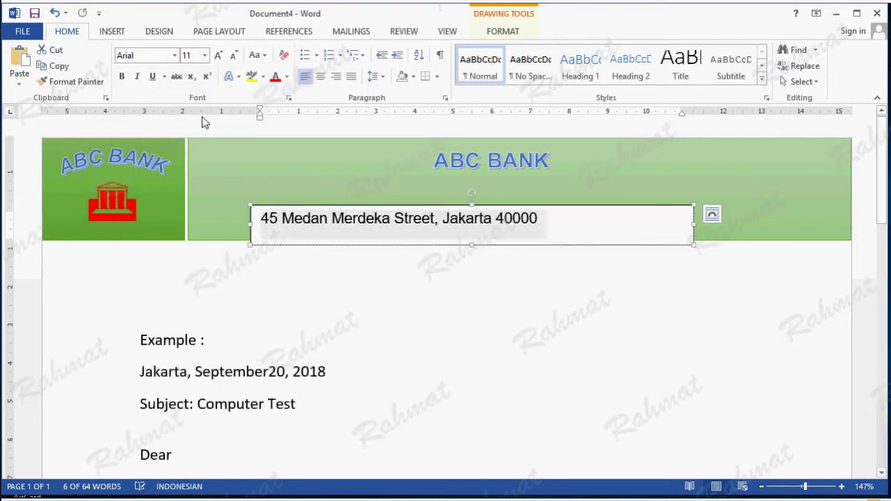
{"action": "left_click", "coordinate": [204, 55]}
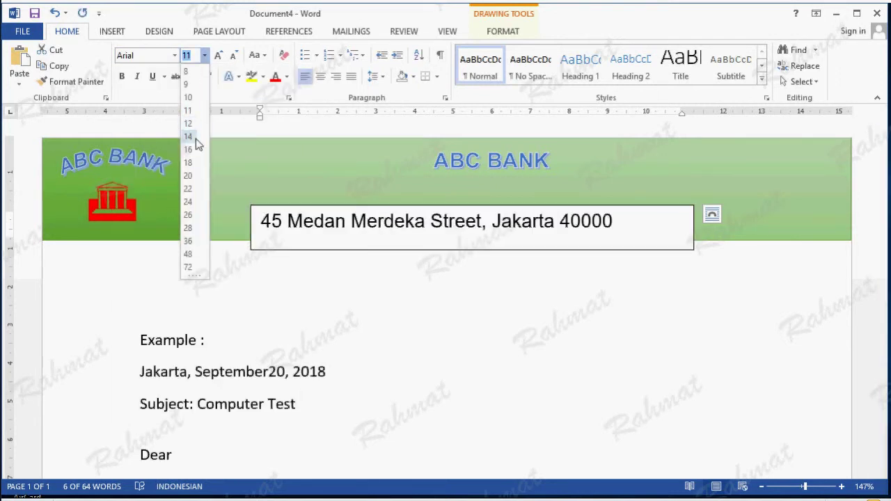
{"action": "left_click", "coordinate": [196, 138]}
{"action": "left_click_drag", "start_coordinate": [519, 206], "coordinate": [568, 177]}
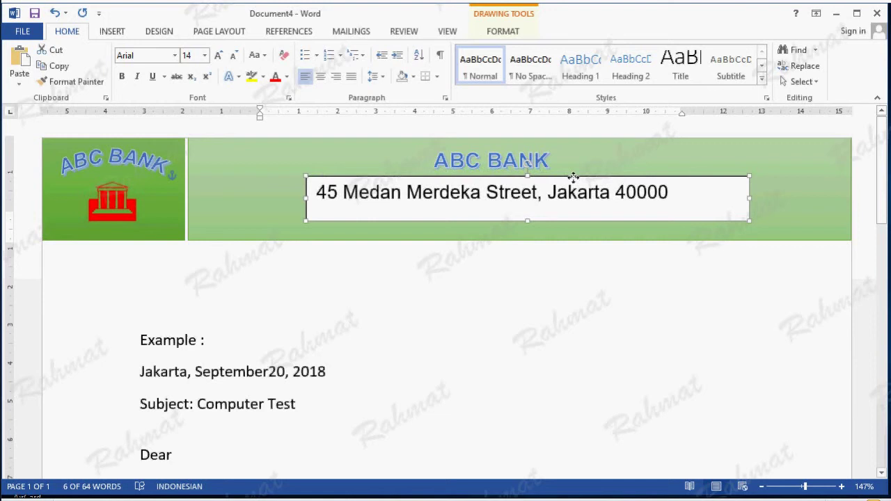
Give the address text box No Fill and No Outline, then nudge it into place.
{"action": "left_click", "coordinate": [503, 30]}
{"action": "left_click", "coordinate": [298, 50]}
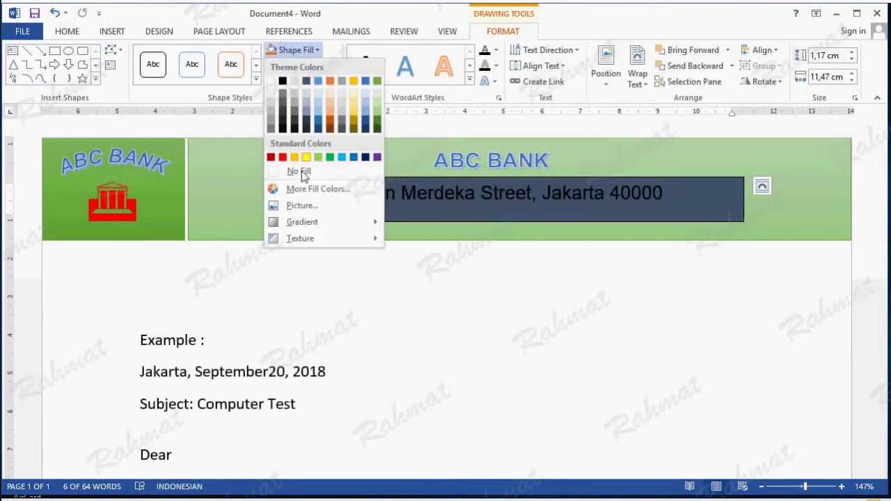
{"action": "left_click", "coordinate": [311, 67]}
{"action": "left_click", "coordinate": [307, 188]}
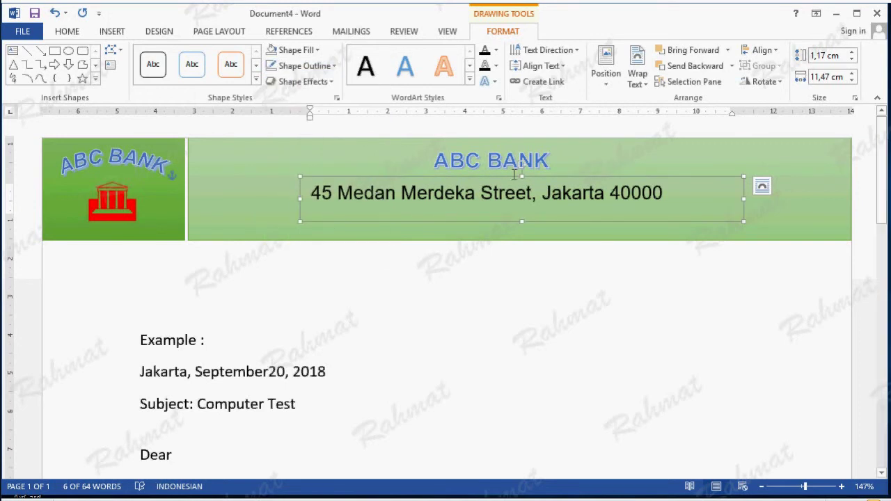
{"action": "left_click_drag", "start_coordinate": [513, 175], "coordinate": [514, 176]}
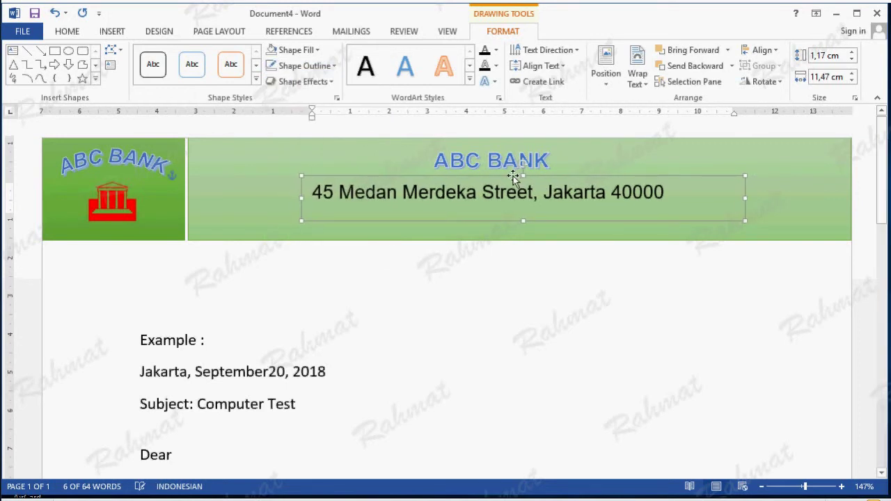
{"action": "key", "text": "Up"}
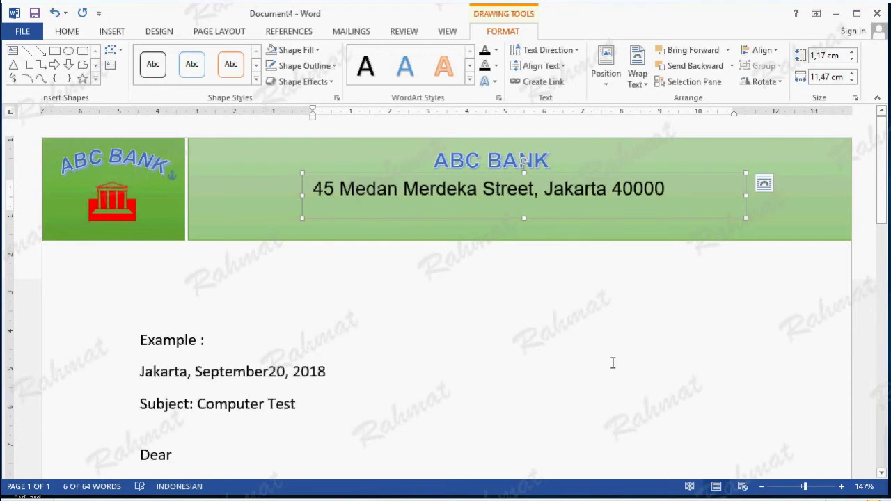
{"action": "left_click", "coordinate": [629, 359]}
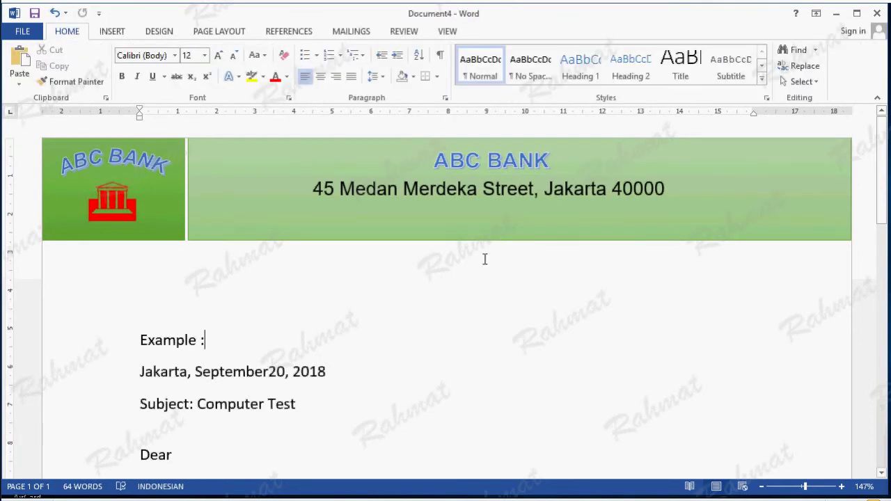
Insert orange outlined WordArt reading 'Phone :' plus the bank's phone number, and select its text.
{"action": "left_click", "coordinate": [113, 31]}
{"action": "left_click", "coordinate": [672, 66]}
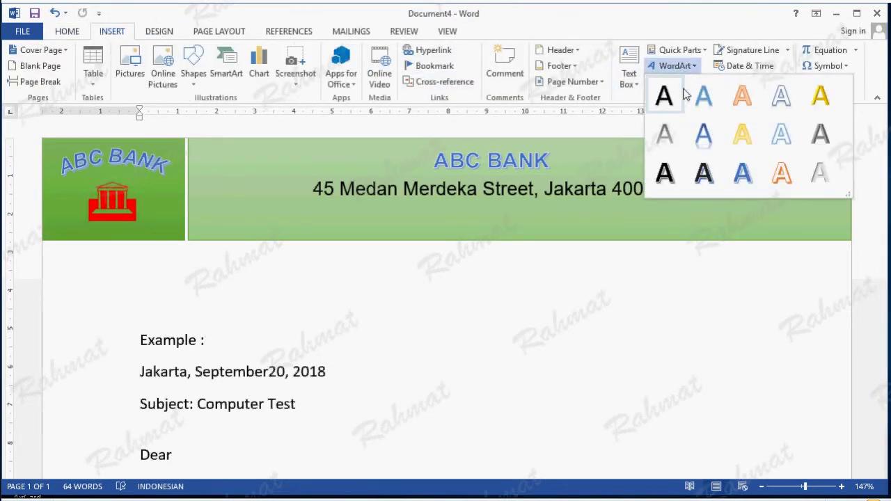
{"action": "left_click", "coordinate": [781, 174]}
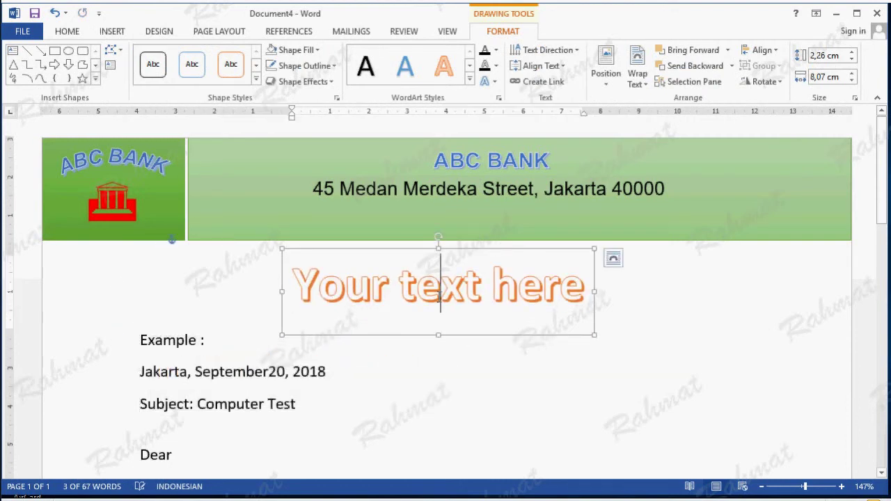
{"action": "type", "text": "Phone"}
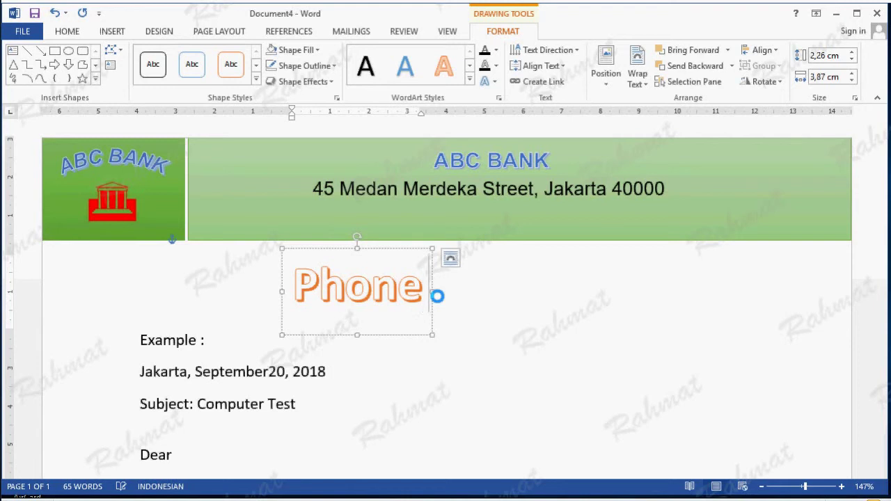
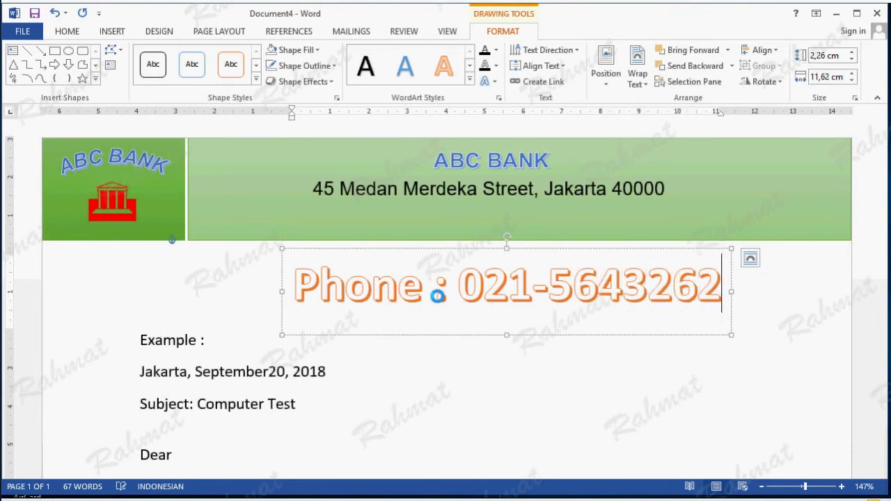
{"action": "key", "text": "Home"}
{"action": "key", "text": "shift+Right"}
{"action": "key", "text": "shift+Right"}
{"action": "key", "text": "shift+Right"}
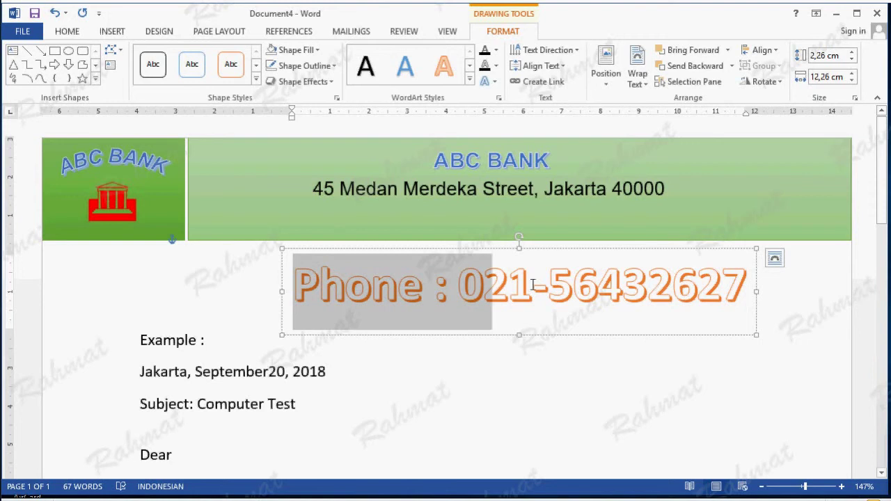
{"action": "key", "text": "shift+Right"}
{"action": "key", "text": "shift+Right"}
{"action": "key", "text": "shift+Right"}
{"action": "left_click", "coordinate": [66, 32]}
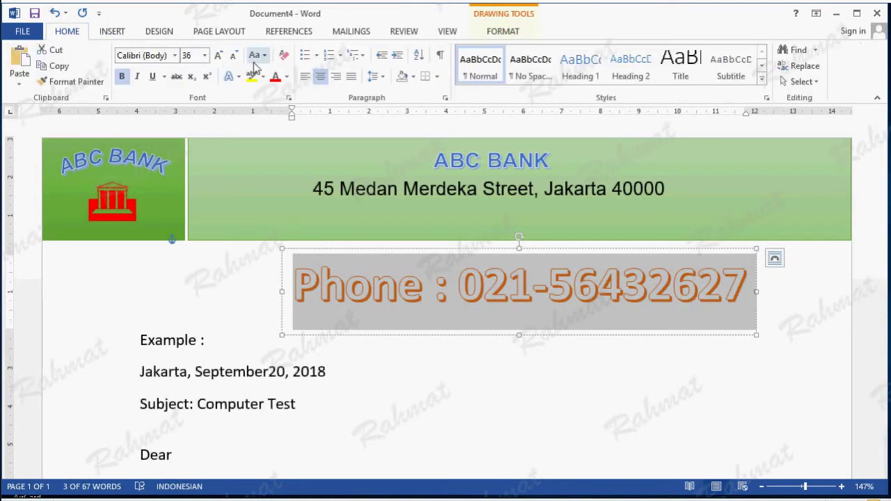
Format the phone WordArt as 14-pt italic Arial and move it into the header beneath the address.
{"action": "left_click", "coordinate": [174, 55]}
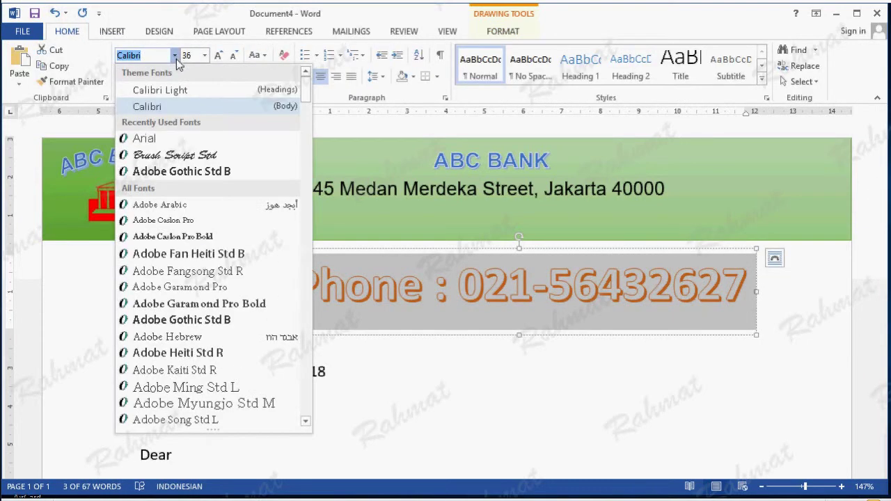
{"action": "left_click", "coordinate": [171, 139]}
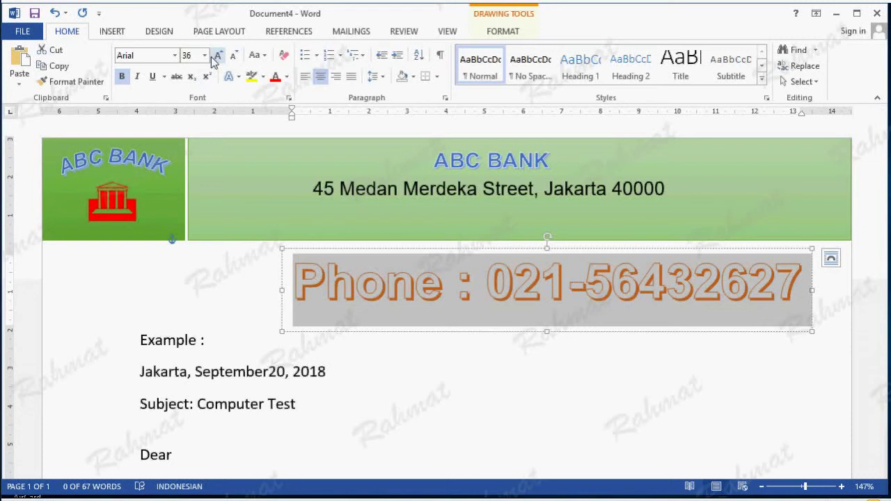
{"action": "left_click", "coordinate": [204, 55]}
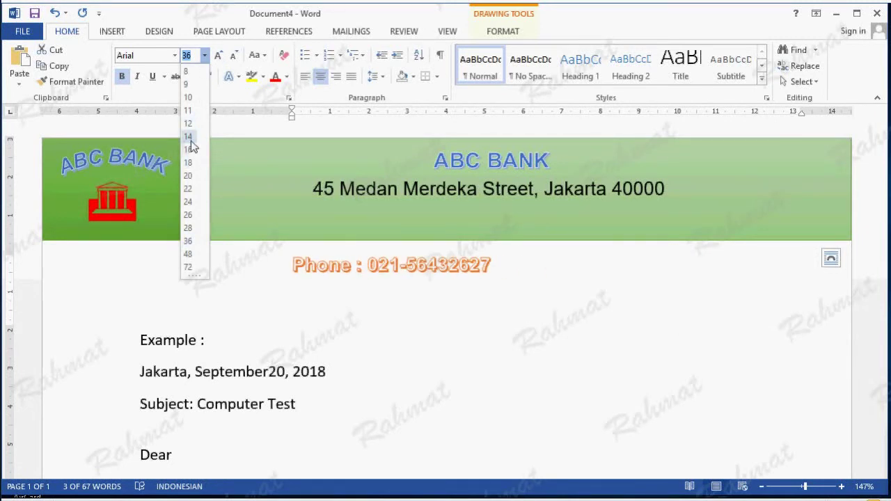
{"action": "left_click", "coordinate": [189, 139]}
{"action": "left_click", "coordinate": [138, 77]}
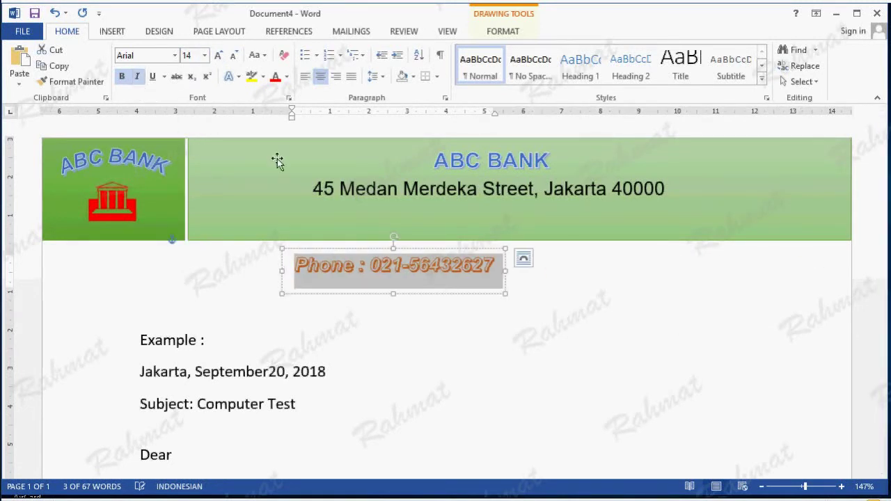
{"action": "left_click_drag", "start_coordinate": [425, 254], "coordinate": [525, 201]}
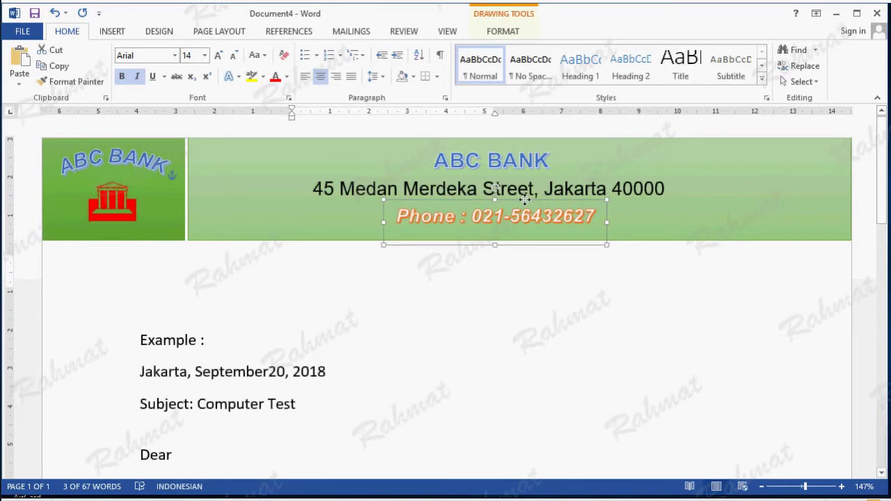
{"action": "left_click", "coordinate": [652, 378]}
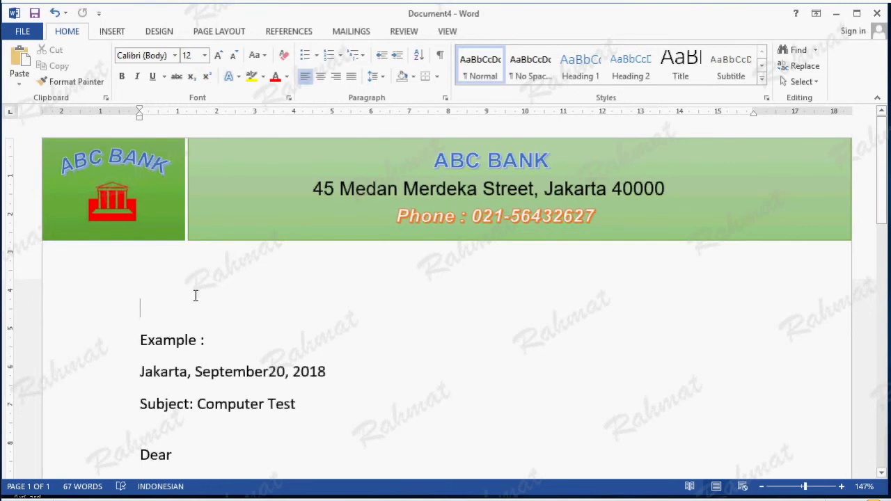
Draw a straight horizontal line across the full page just below the green header.
{"action": "type", "text": "Press"}
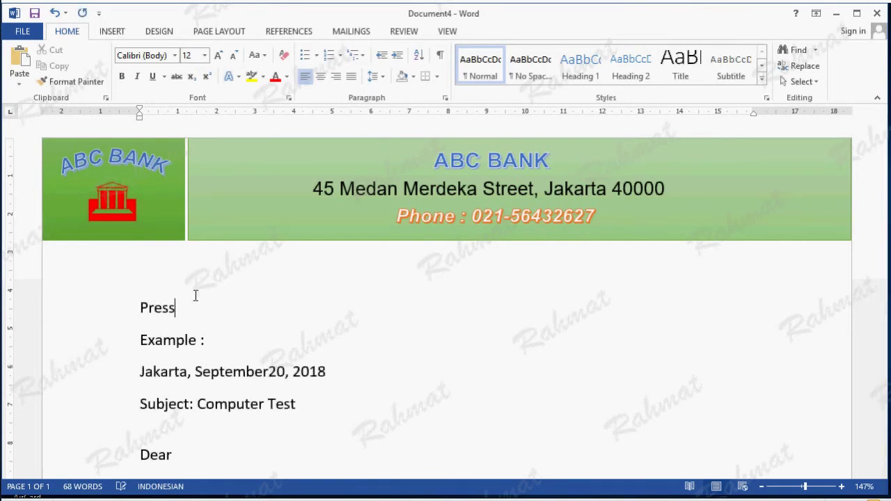
{"action": "type", "text": "hift"}
{"action": "left_click", "coordinate": [114, 31]}
{"action": "left_click", "coordinate": [191, 80]}
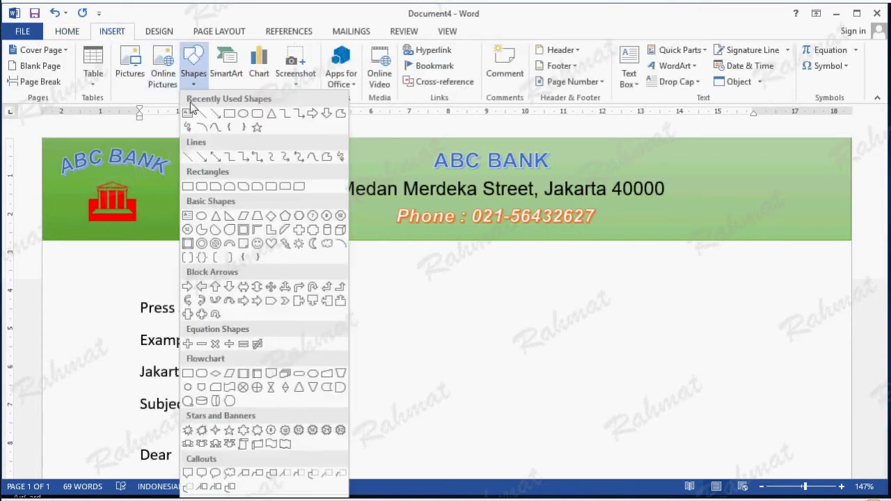
{"action": "left_click", "coordinate": [201, 118]}
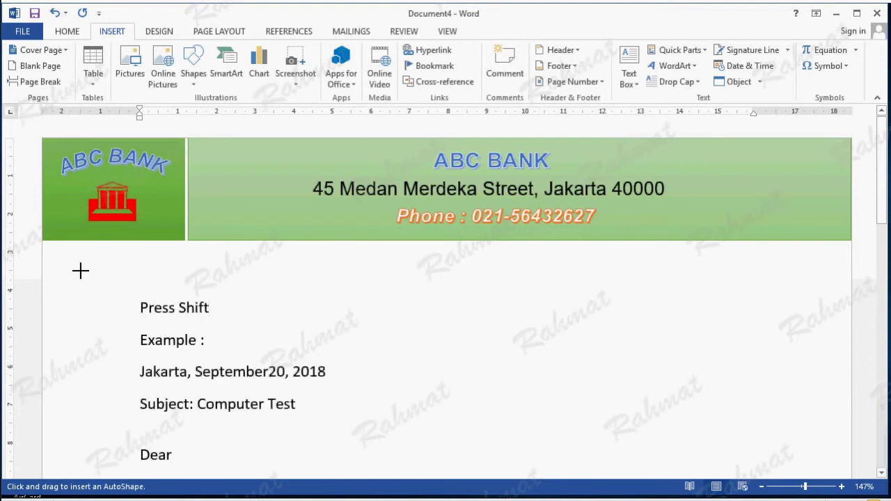
{"action": "mouse_move", "coordinate": [40, 255]}
{"action": "left_mouse_down"}
{"action": "mouse_move", "coordinate": [811, 275]}
{"action": "mouse_move", "coordinate": [849, 260]}
{"action": "left_mouse_up"}
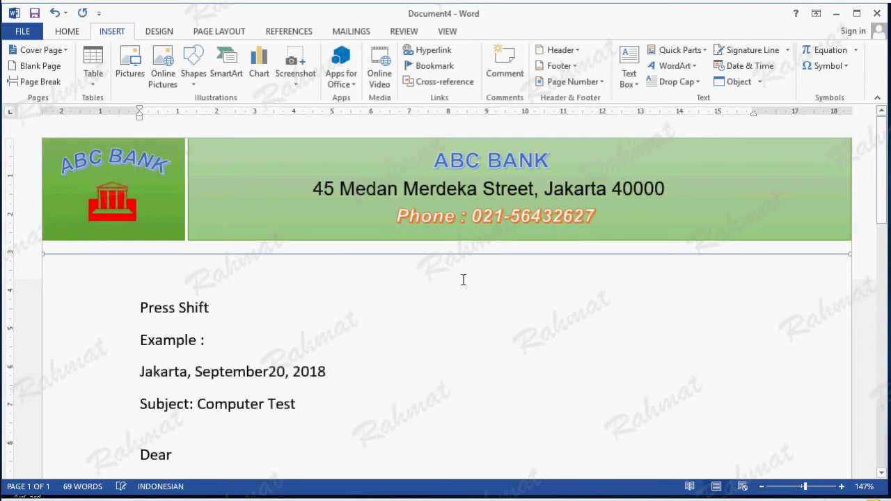
Delete the temporary 'Press Shift' note text and select the new line.
{"action": "left_click", "coordinate": [230, 306]}
{"action": "key", "text": "BackSpace"}
{"action": "key", "text": "BackSpace"}
{"action": "key", "text": "BackSpace"}
{"action": "key", "text": "BackSpace"}
{"action": "key", "text": "BackSpace"}
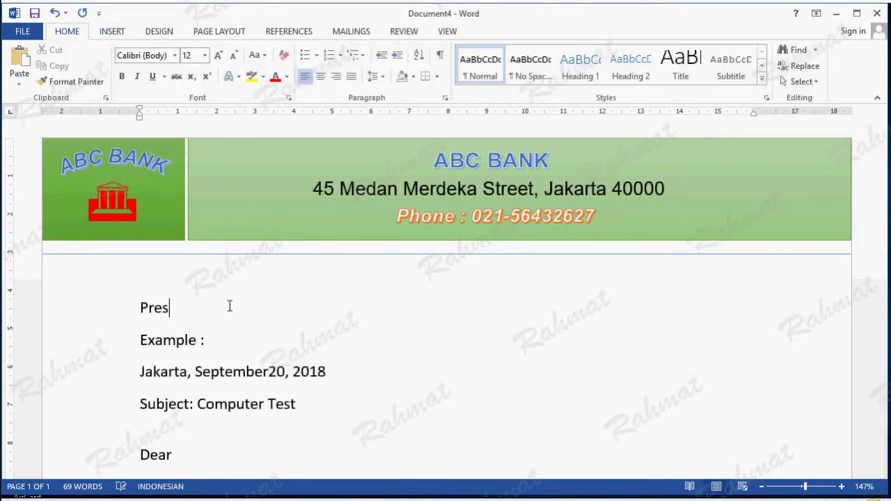
{"action": "key", "text": "BackSpace"}
{"action": "key", "text": "BackSpace"}
{"action": "key", "text": "BackSpace"}
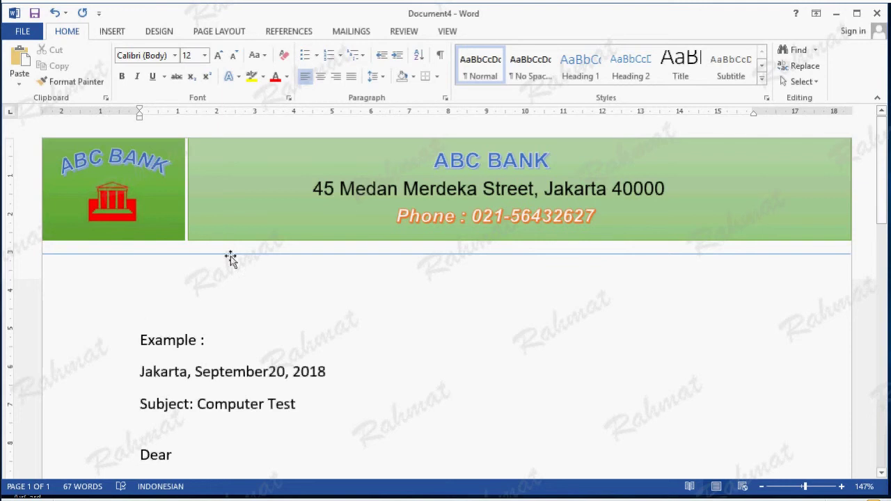
{"action": "left_click", "coordinate": [230, 254]}
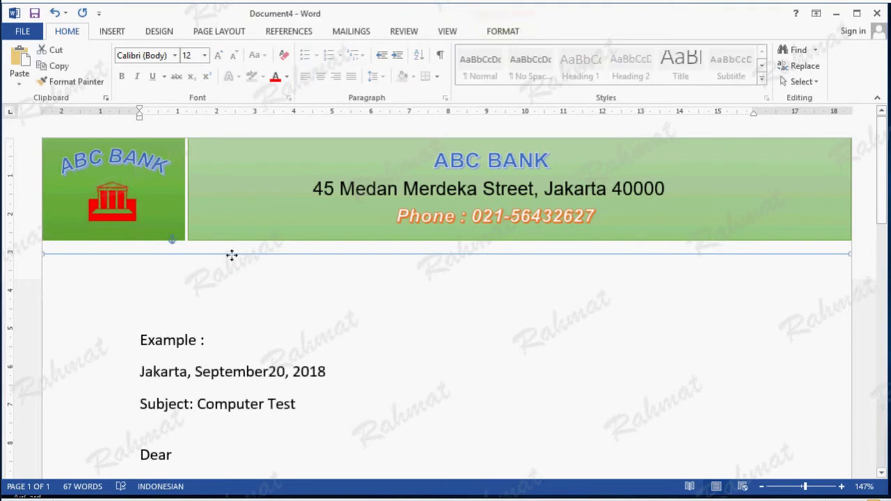
Set the divider line's width to 3,25 pt in the Format Shape pane.
{"action": "left_click", "coordinate": [501, 31]}
{"action": "left_click", "coordinate": [324, 68]}
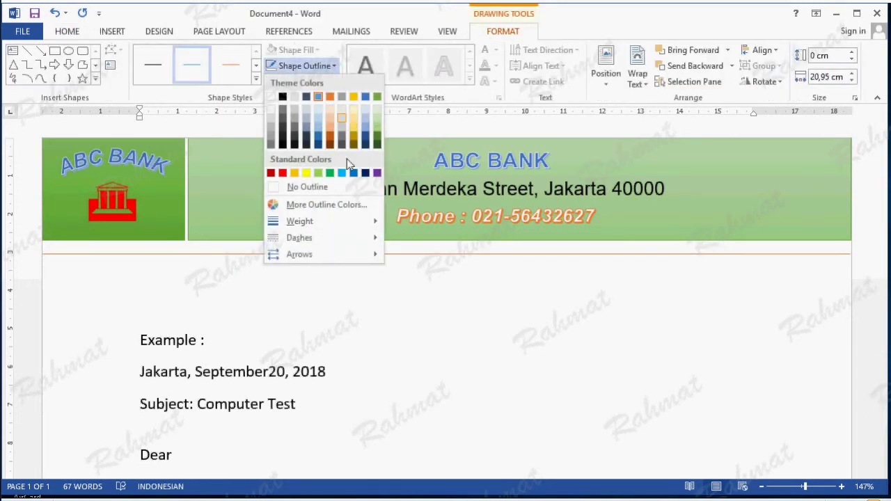
{"action": "mouse_move", "coordinate": [344, 220]}
{"action": "left_click", "coordinate": [423, 360]}
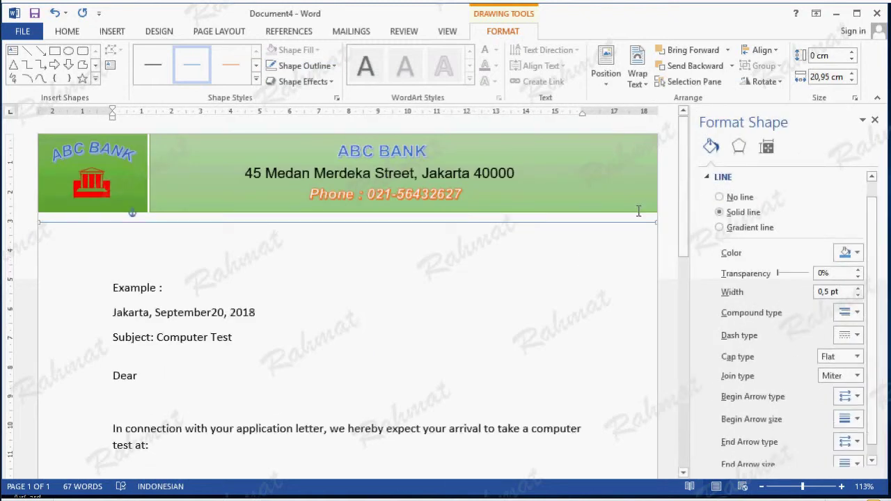
{"action": "double_click", "coordinate": [830, 292]}
{"action": "type", "text": "3,25"}
{"action": "left_click", "coordinate": [847, 317]}
{"action": "left_click", "coordinate": [856, 328]}
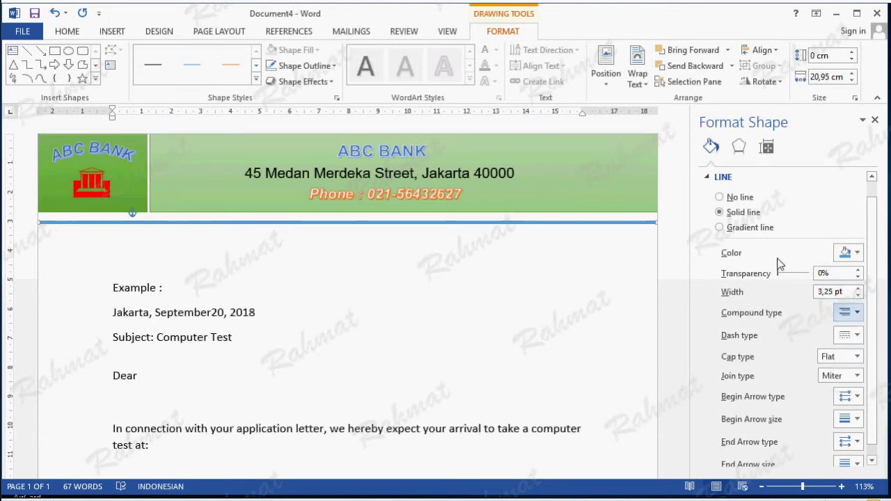
{"action": "left_click", "coordinate": [856, 253]}
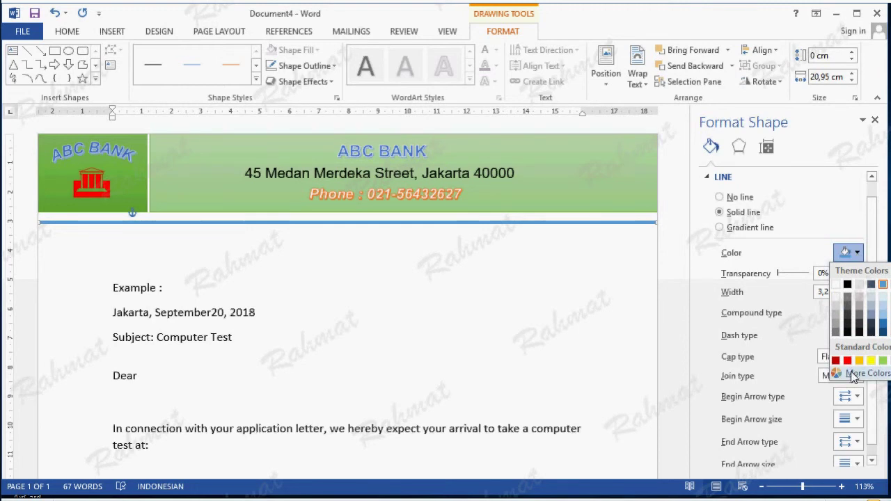
{"action": "left_click", "coordinate": [800, 248]}
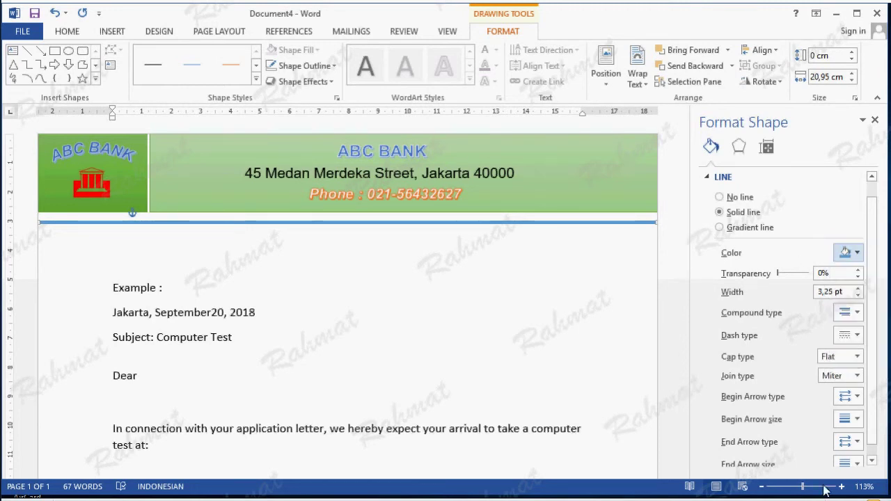
{"action": "left_click", "coordinate": [875, 119]}
Recolour the divider line green using the Shape Outline theme colours.
{"action": "left_click", "coordinate": [460, 224]}
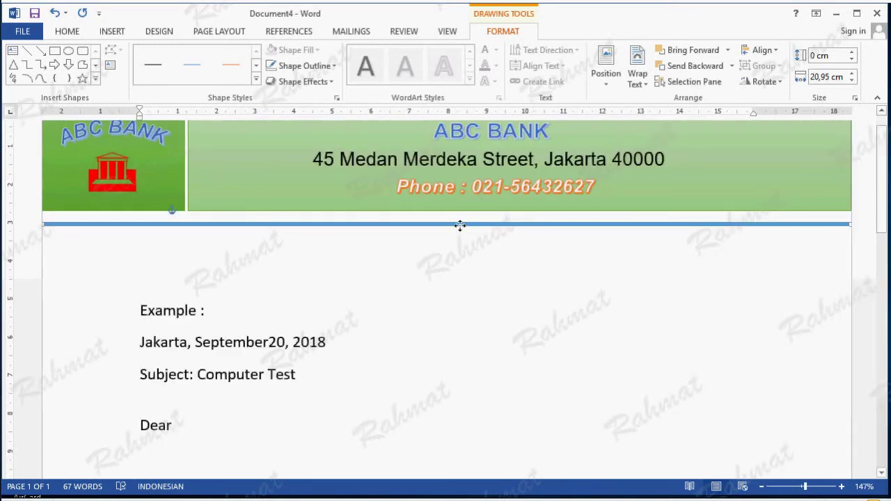
{"action": "left_click", "coordinate": [329, 65]}
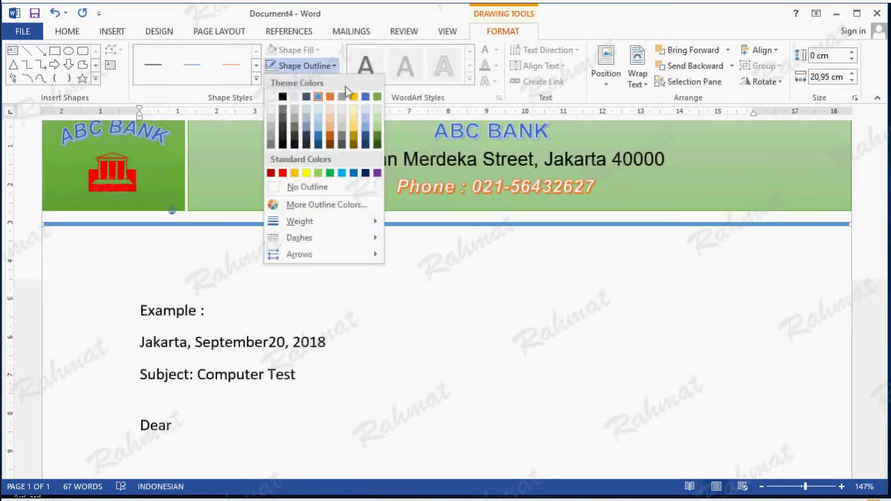
{"action": "left_click", "coordinate": [377, 96]}
{"action": "left_click", "coordinate": [437, 241]}
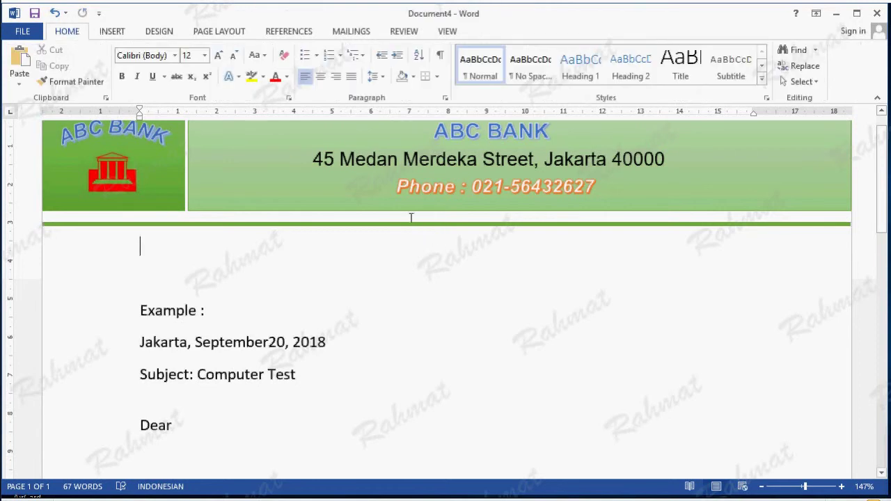
Nudge the green divider line slightly upward.
{"action": "left_click", "coordinate": [410, 224]}
{"action": "key", "text": "Up"}
{"action": "key", "text": "Up"}
{"action": "key", "text": "Up"}
{"action": "key", "text": "Up"}
{"action": "key", "text": "Up"}
{"action": "key", "text": "Up"}
{"action": "key", "text": "Up"}
{"action": "key", "text": "Up"}
{"action": "key", "text": "Up"}
{"action": "left_click", "coordinate": [393, 252]}
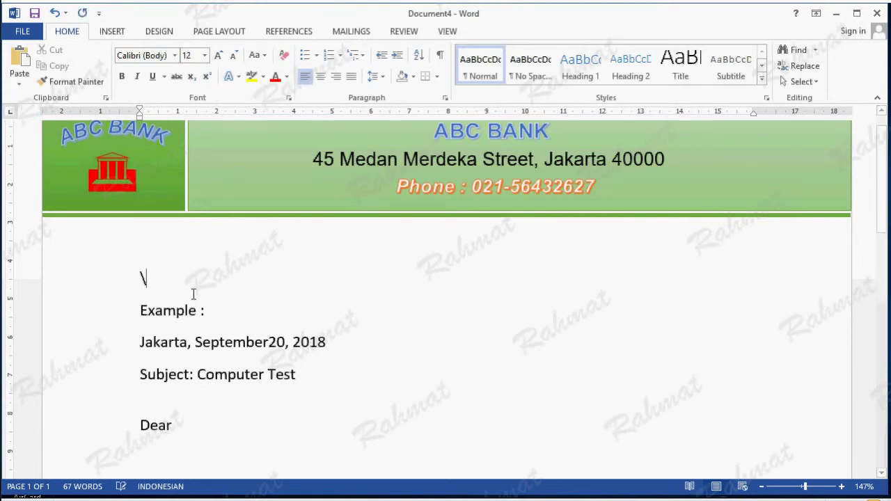
Remove the two blank lines above 'Example :' so the text starts under the header.
{"action": "key", "text": "BackSpace"}
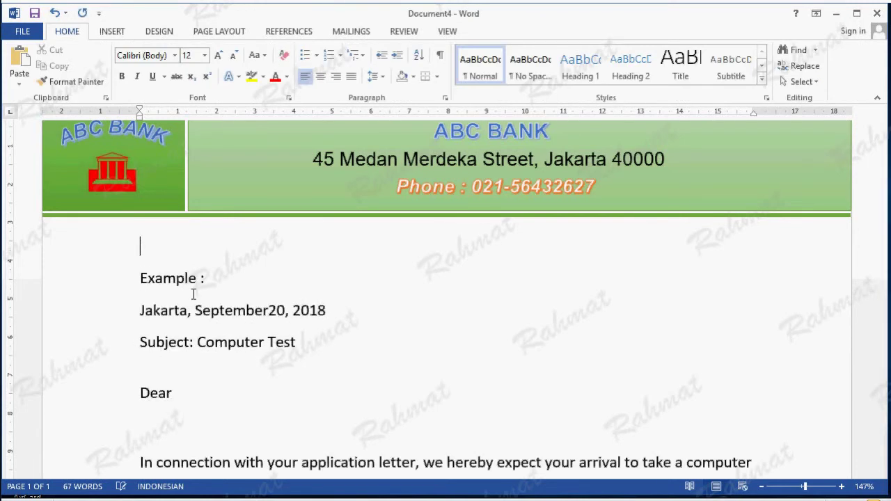
{"action": "key", "text": "BackSpace"}
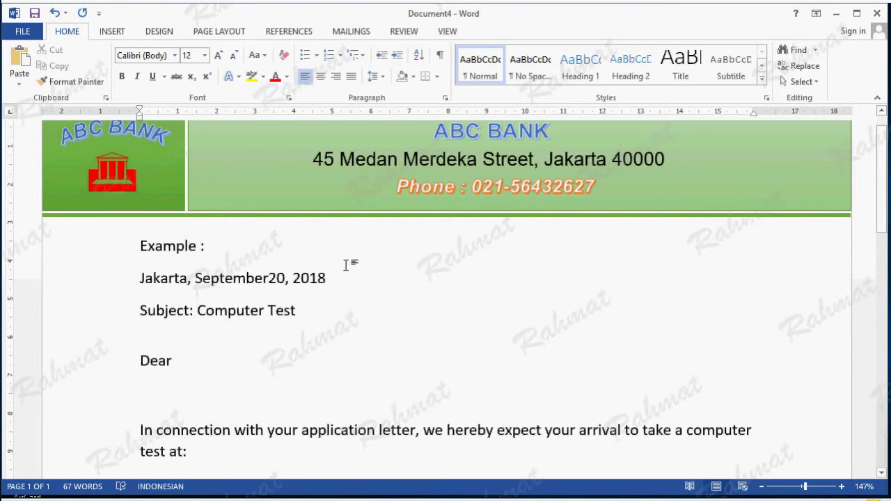
{"action": "scroll", "coordinate": [541, 221], "scroll_direction": "up", "scroll_amount": 1}
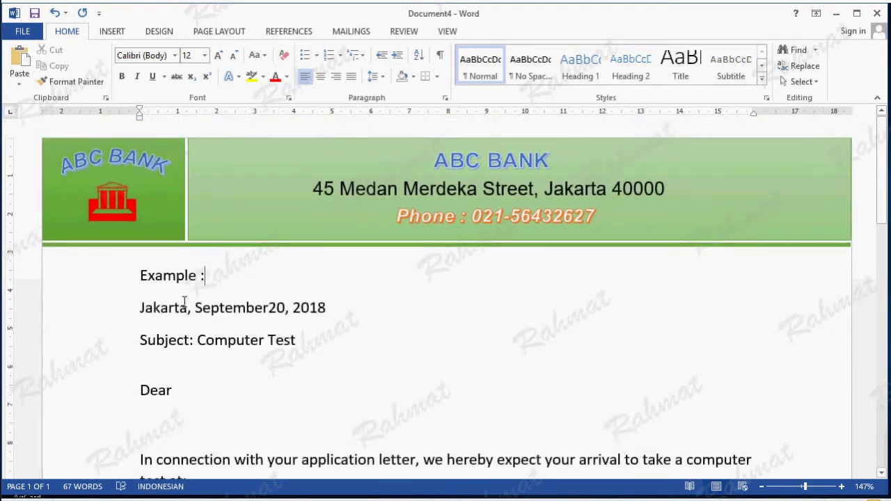
{"action": "scroll", "coordinate": [221, 390], "scroll_direction": "down", "scroll_amount": 2}
{"action": "scroll", "coordinate": [312, 332], "scroll_direction": "up", "scroll_amount": 2}
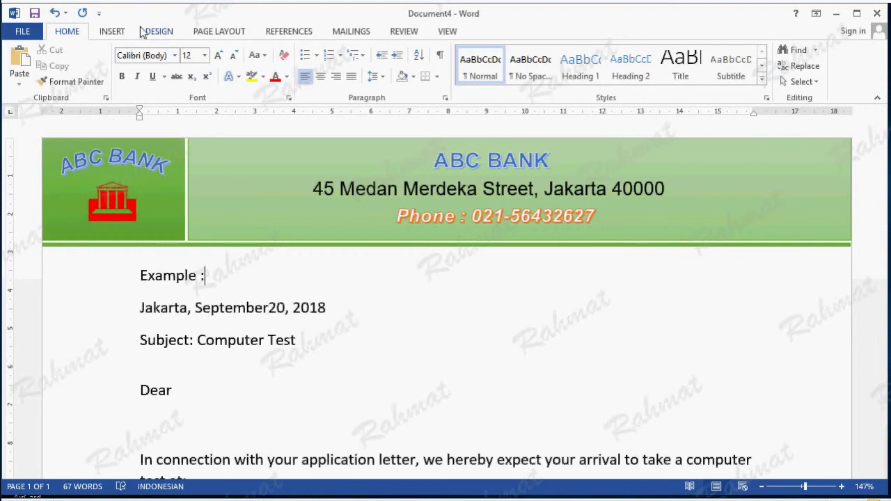
{"action": "left_click", "coordinate": [357, 32]}
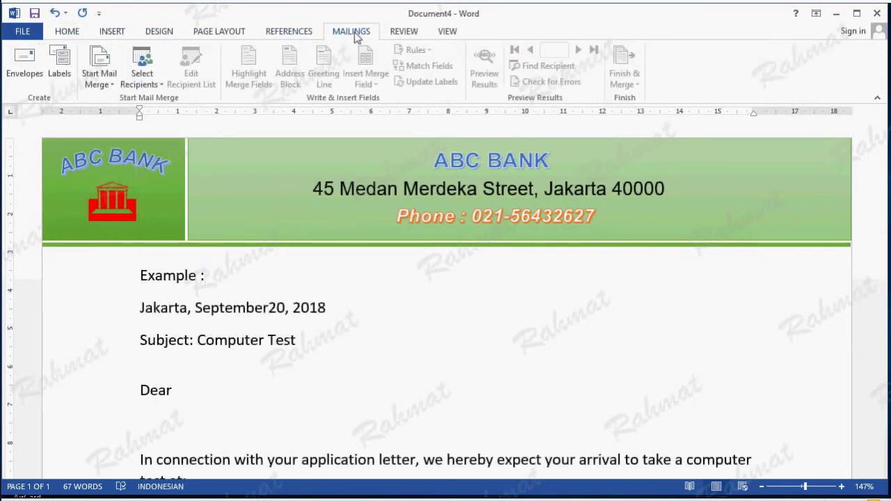
Begin a new recipient list and fill in the first recipient's title, first and last name.
{"action": "left_click", "coordinate": [141, 85]}
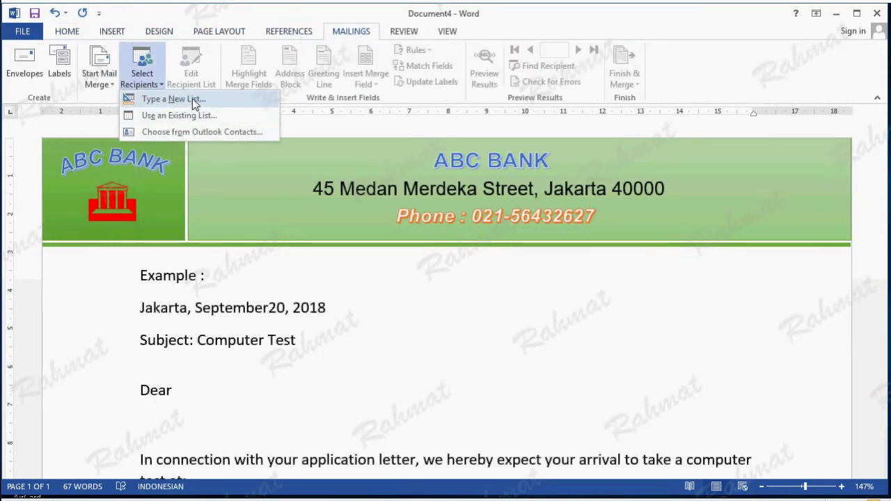
{"action": "left_click", "coordinate": [192, 98]}
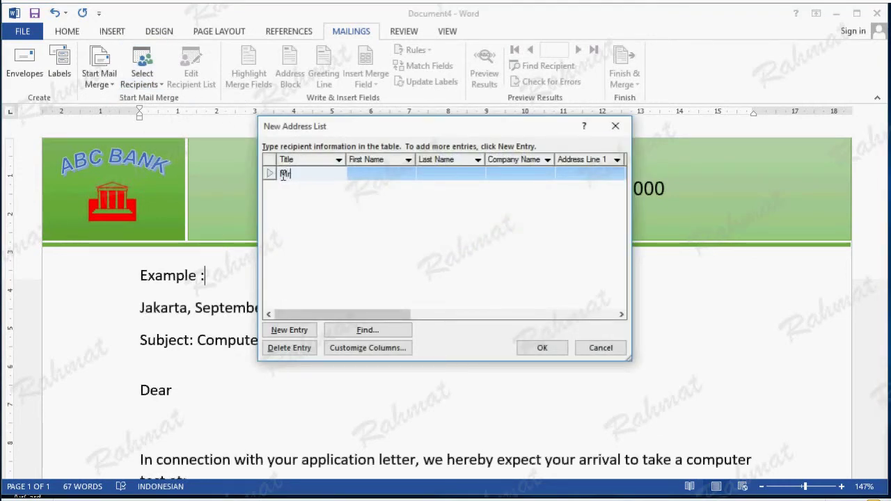
{"action": "left_click", "coordinate": [373, 174]}
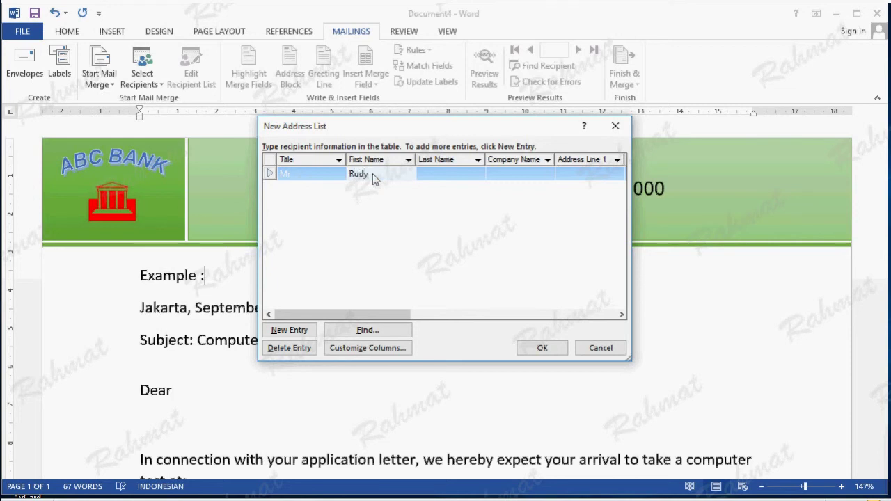
{"action": "left_click", "coordinate": [436, 180]}
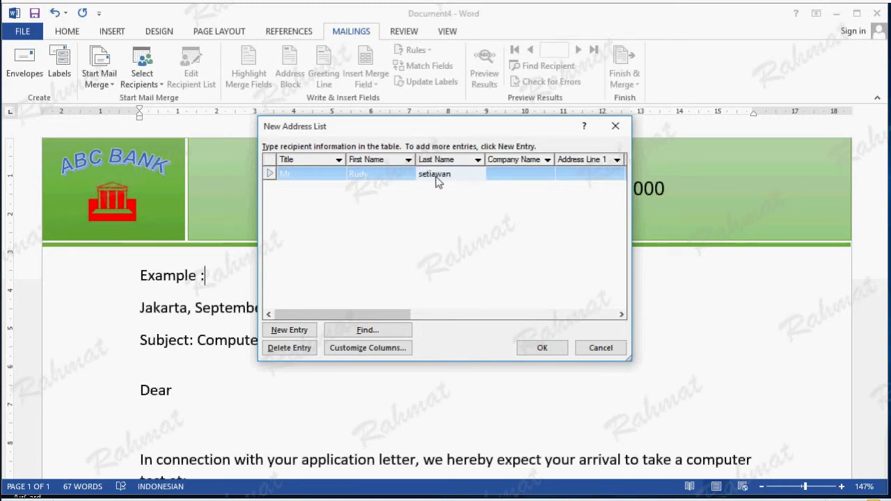
{"action": "key", "text": "Delete"}
{"action": "type", "text": "S"}
Enter the first recipient's street address in Address Line 1.
{"action": "left_click", "coordinate": [591, 175]}
{"action": "left_click", "coordinate": [622, 314]}
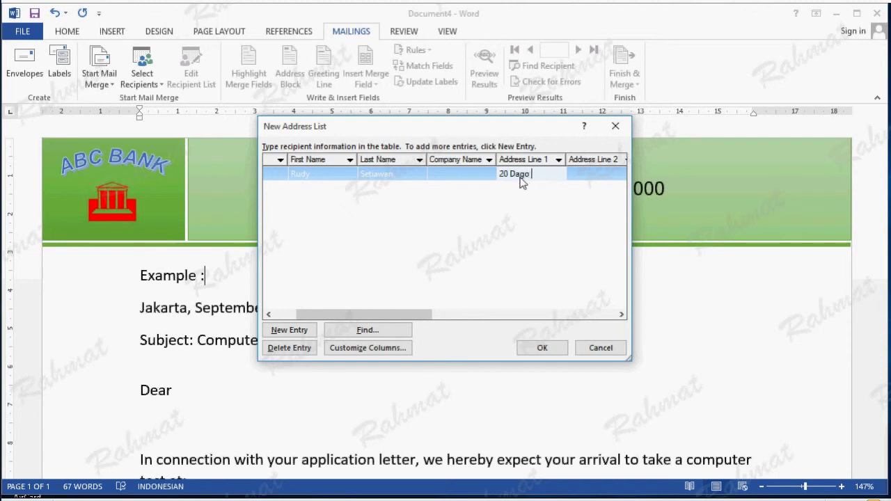
{"action": "type", "text": "tyree"}
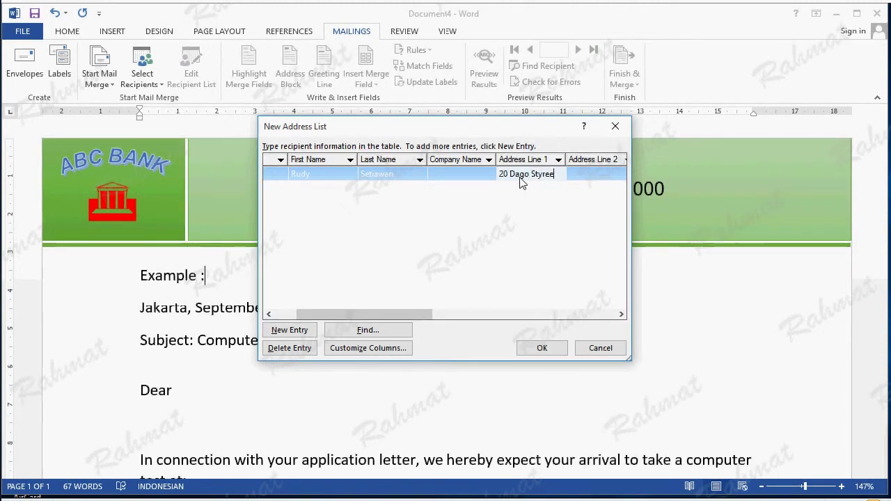
{"action": "type", "text": "reet"}
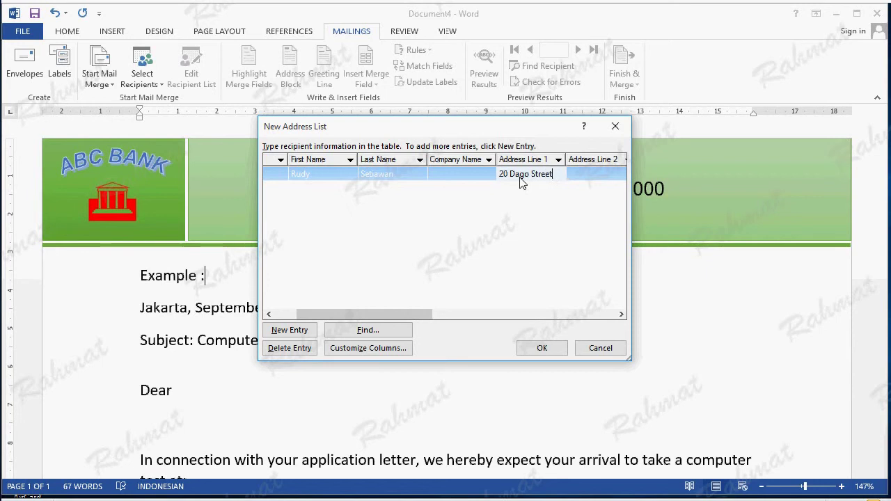
{"action": "left_click", "coordinate": [574, 173]}
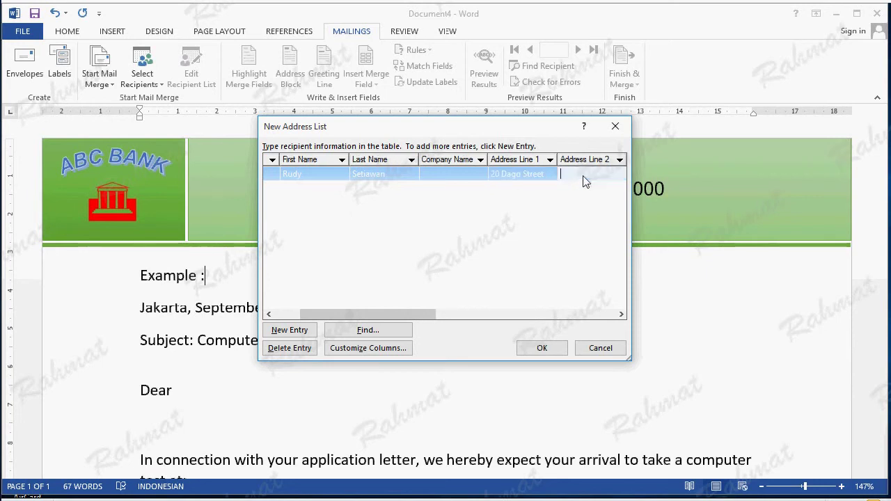
{"action": "left_click", "coordinate": [621, 314]}
{"action": "left_click", "coordinate": [622, 315]}
{"action": "left_click", "coordinate": [621, 314]}
{"action": "left_click", "coordinate": [621, 314]}
{"action": "left_click", "coordinate": [622, 314]}
{"action": "left_click", "coordinate": [621, 314]}
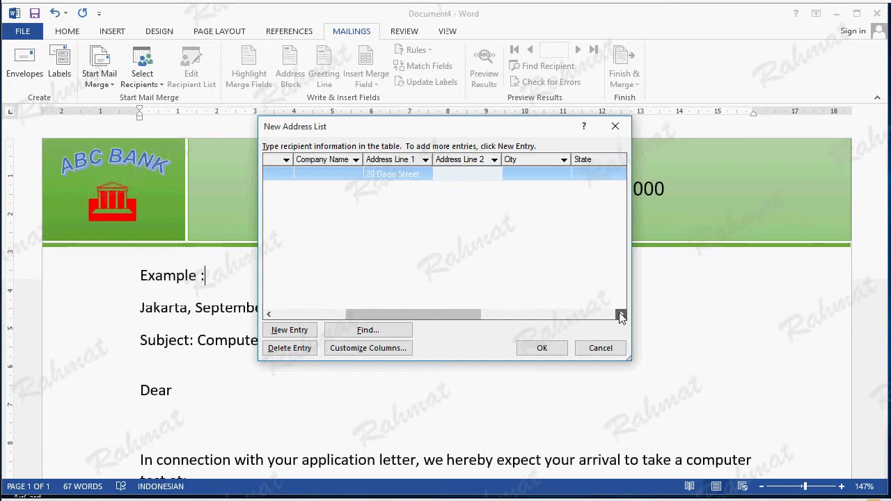
{"action": "left_click", "coordinate": [621, 314]}
{"action": "left_click", "coordinate": [621, 315]}
Fill in the first recipient's city and ZIP code, then add a new blank entry.
{"action": "left_click", "coordinate": [494, 178]}
{"action": "type", "text": "Bandung"}
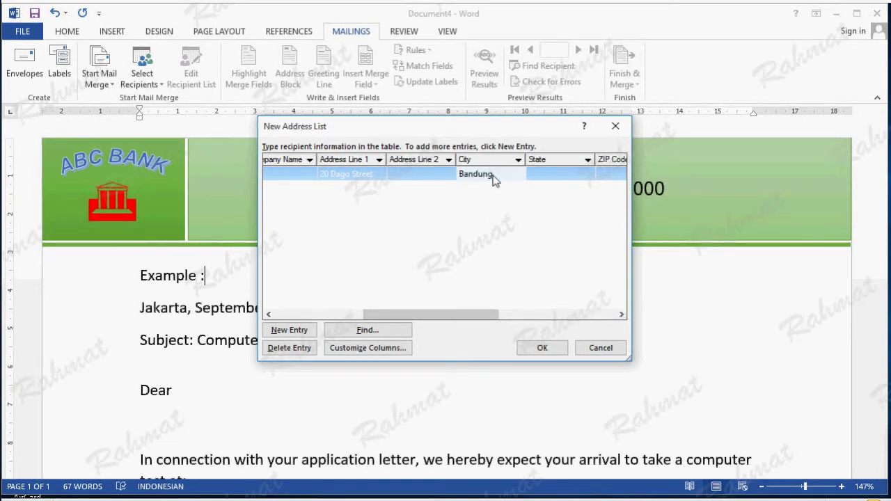
{"action": "left_click", "coordinate": [621, 315]}
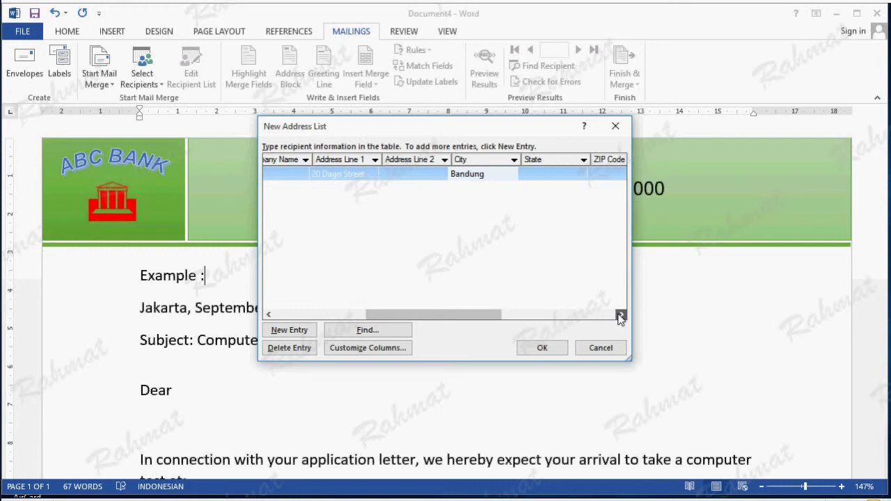
{"action": "left_click", "coordinate": [621, 315]}
{"action": "left_click", "coordinate": [620, 315]}
{"action": "left_click", "coordinate": [572, 175]}
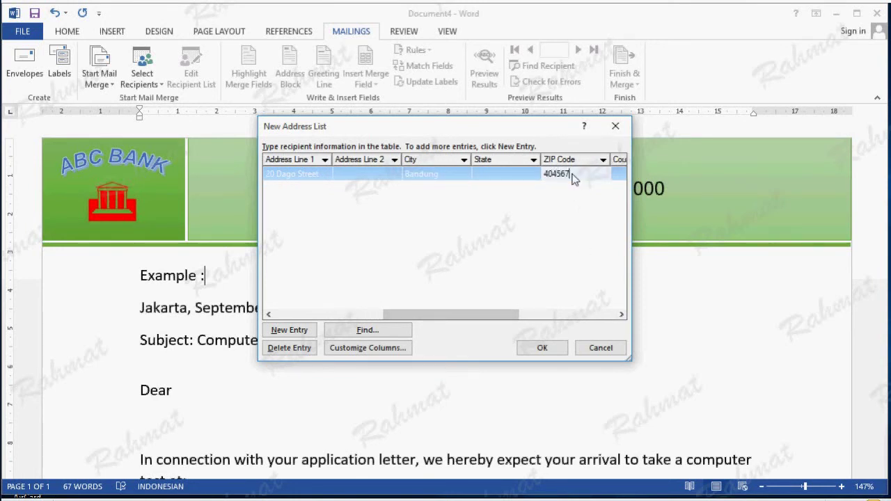
{"action": "left_click", "coordinate": [291, 314]}
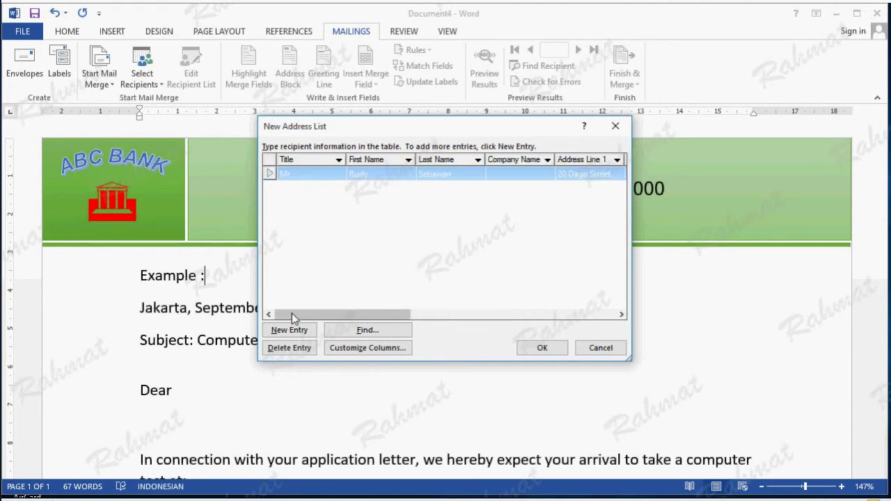
{"action": "left_click", "coordinate": [292, 328]}
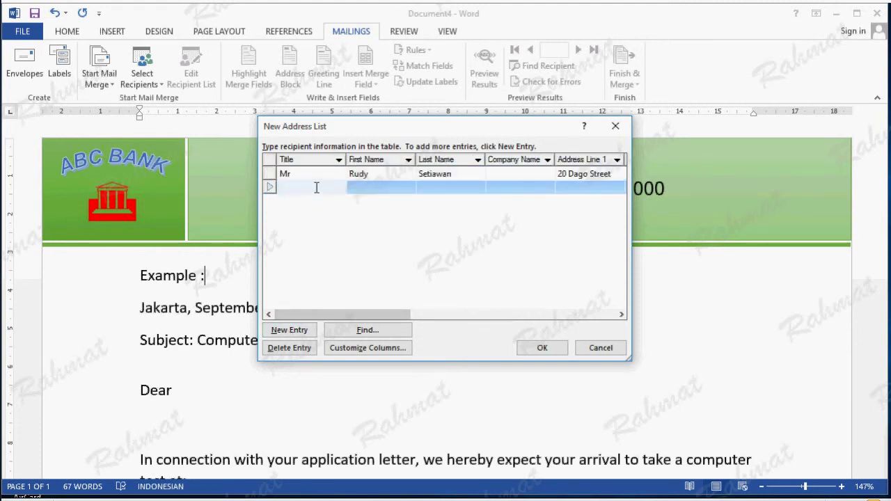
Enter the second recipient's title (Mr), first and last name, and street address.
{"action": "type", "text": "Mr"}
{"action": "left_click", "coordinate": [361, 194]}
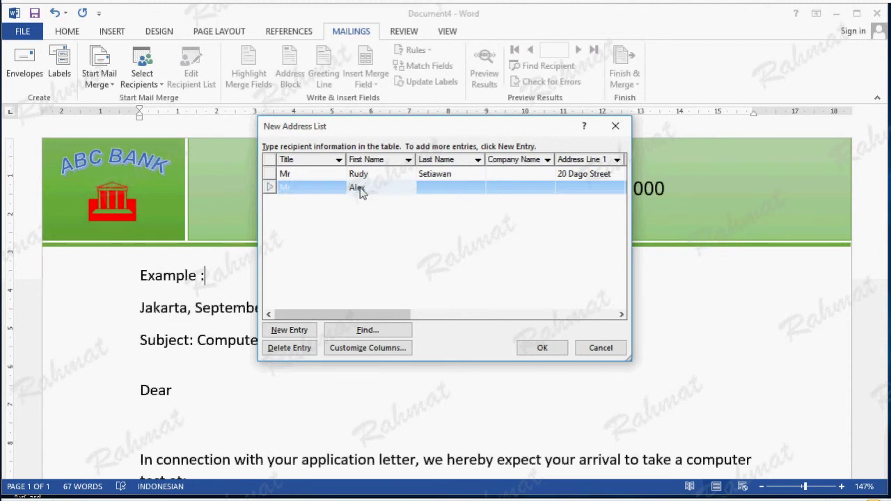
{"action": "left_click", "coordinate": [430, 189]}
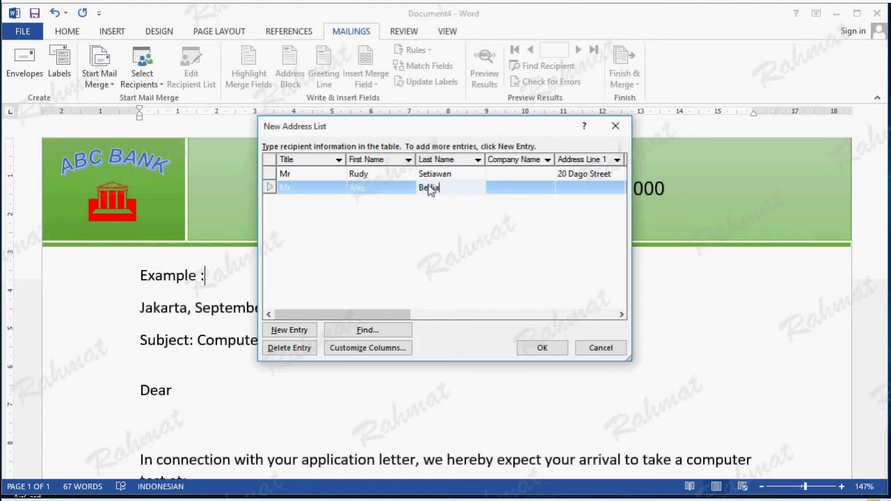
{"action": "left_click", "coordinate": [604, 194]}
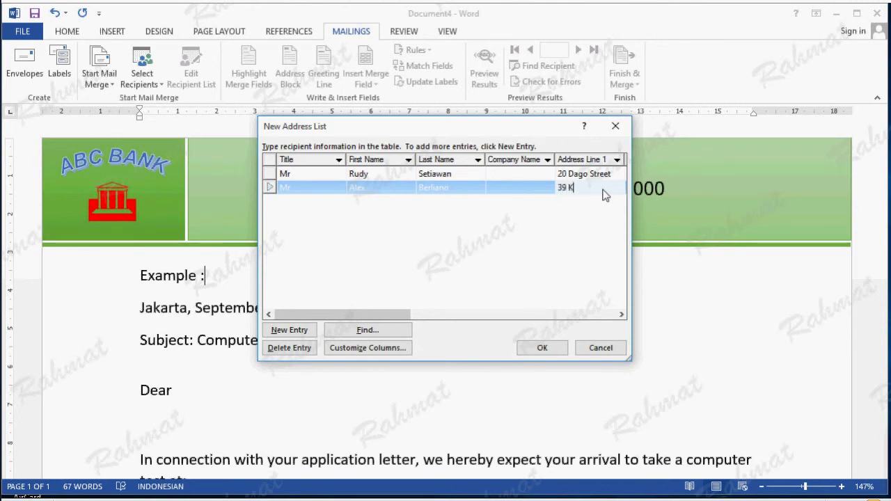
{"action": "type", "text": "yoran Str"}
{"action": "type", "text": "eet"}
{"action": "left_click", "coordinate": [621, 314]}
{"action": "left_click_drag", "start_coordinate": [621, 314], "coordinate": [621, 316]}
Add the second recipient's city and ZIP code, then create a third blank entry.
{"action": "left_click", "coordinate": [508, 192]}
{"action": "type", "text": "J"}
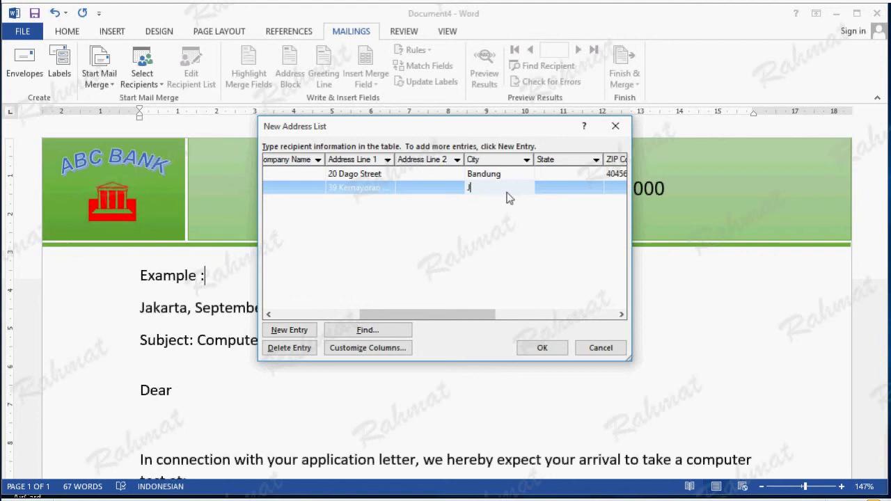
{"action": "left_click_drag", "start_coordinate": [621, 315], "coordinate": [621, 316]}
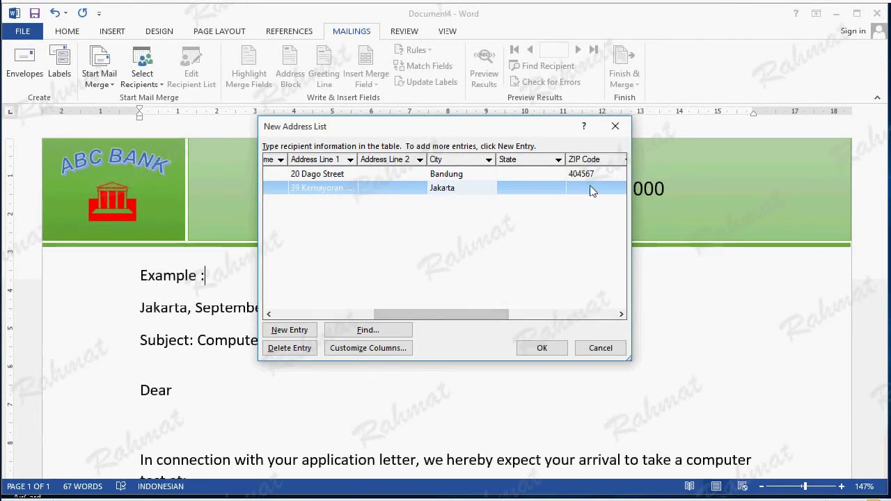
{"action": "left_click", "coordinate": [590, 192]}
{"action": "type", "text": "786543"}
{"action": "left_click", "coordinate": [292, 312]}
{"action": "left_click", "coordinate": [288, 331]}
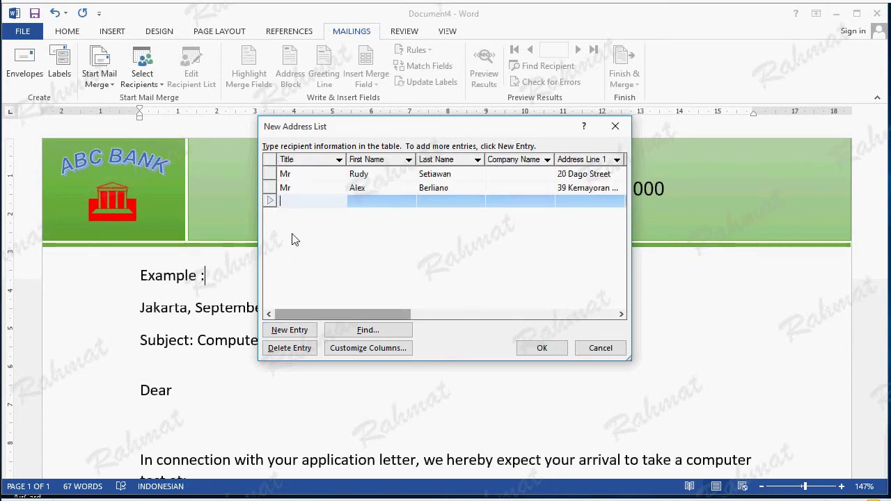
Enter the third recipient's title (Mr), first and last name, and street address.
{"action": "type", "text": "Mr"}
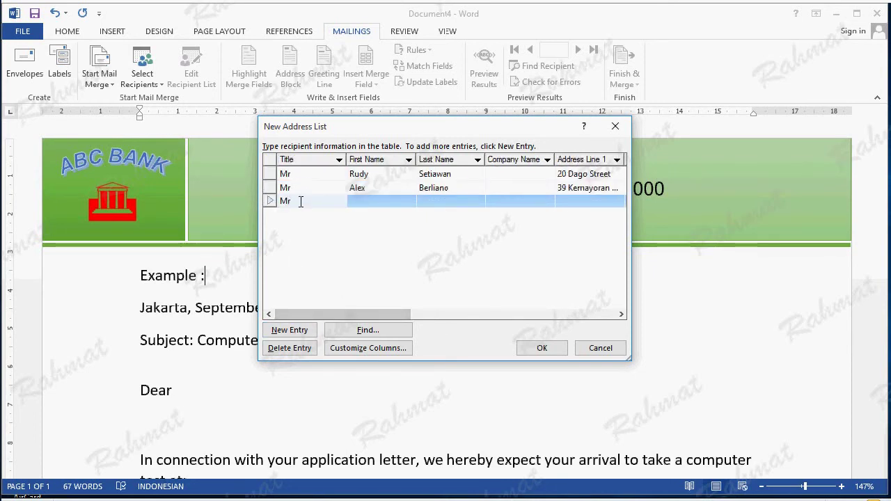
{"action": "left_click", "coordinate": [388, 207]}
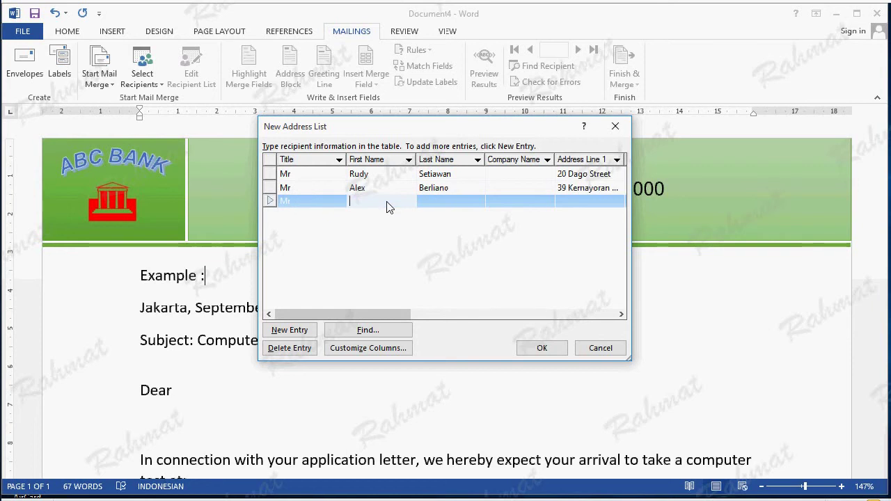
{"action": "left_click", "coordinate": [447, 204]}
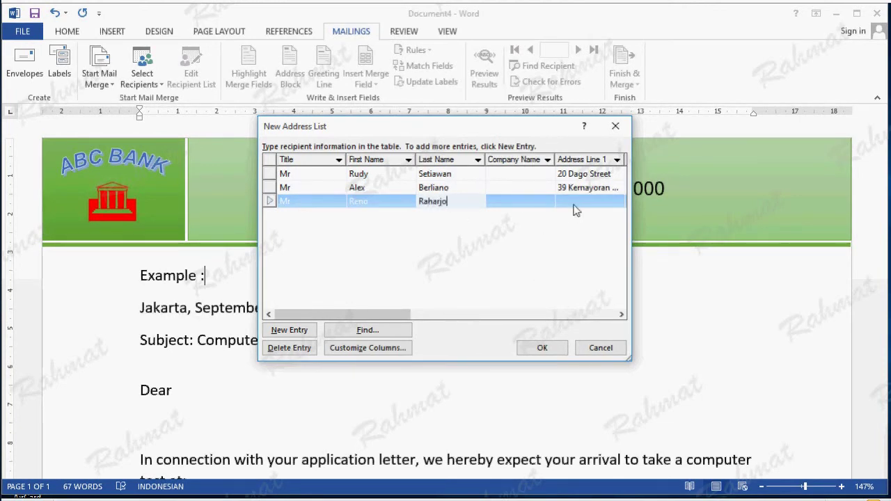
{"action": "left_click", "coordinate": [574, 207]}
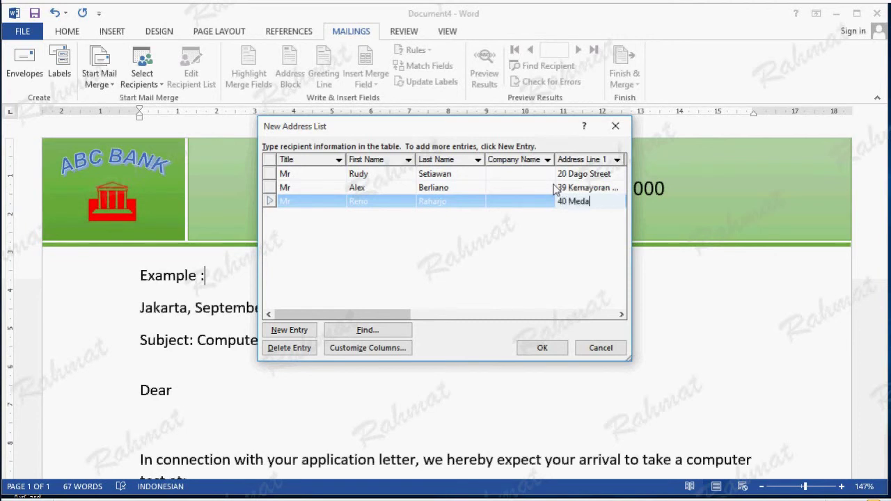
{"action": "type", "text": "ka"}
{"action": "key", "text": "Home"}
{"action": "type", "text": "eet"}
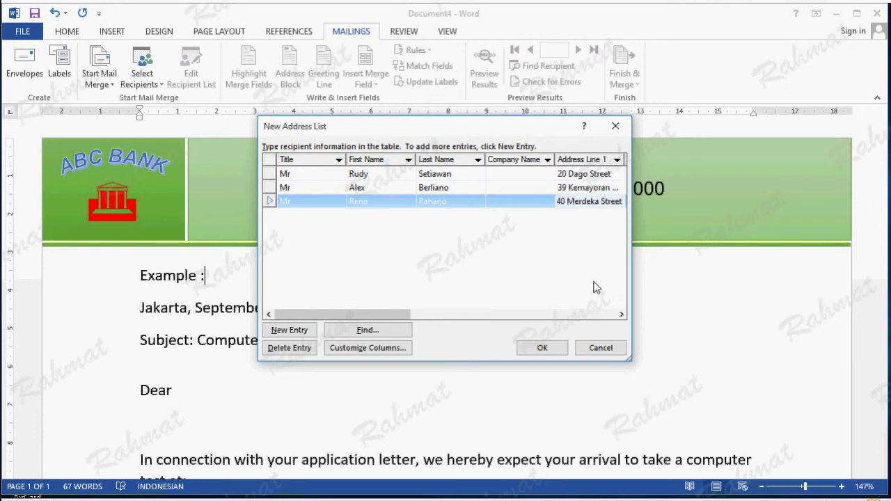
{"action": "left_click", "coordinate": [620, 314]}
{"action": "left_click_drag", "start_coordinate": [620, 314], "coordinate": [621, 317]}
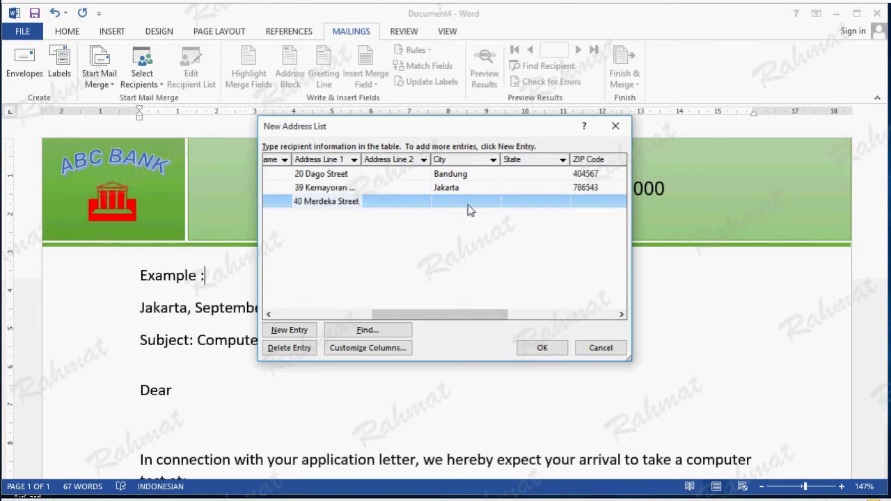
Add the third recipient's city and ZIP code and confirm the address list with OK.
{"action": "left_click", "coordinate": [470, 202]}
{"action": "type", "text": "Bandung"}
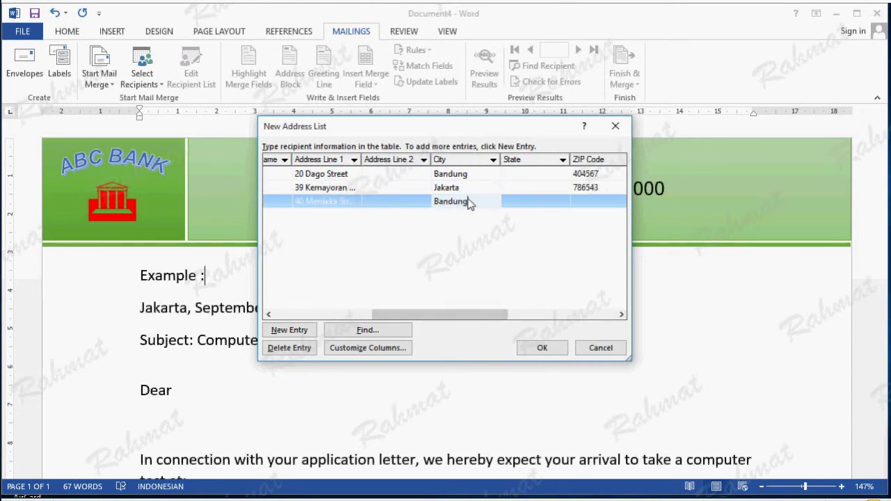
{"action": "left_click", "coordinate": [584, 202]}
{"action": "type", "text": "476547"}
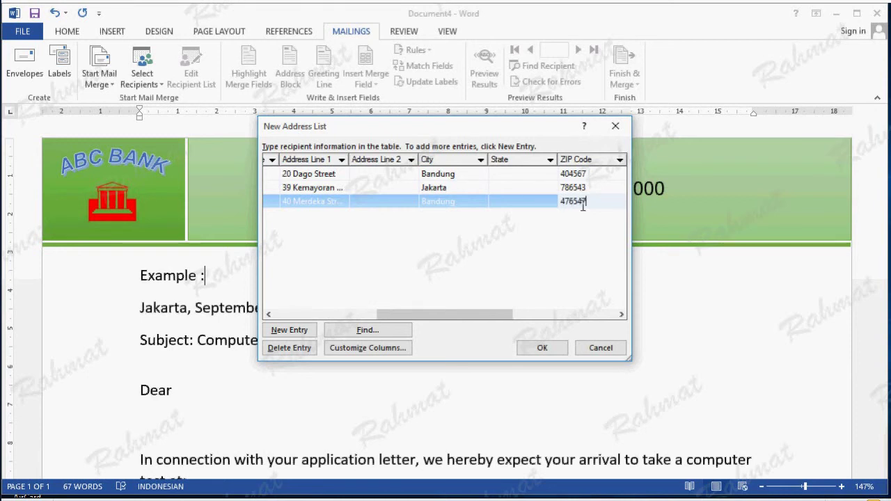
{"action": "left_click", "coordinate": [546, 349]}
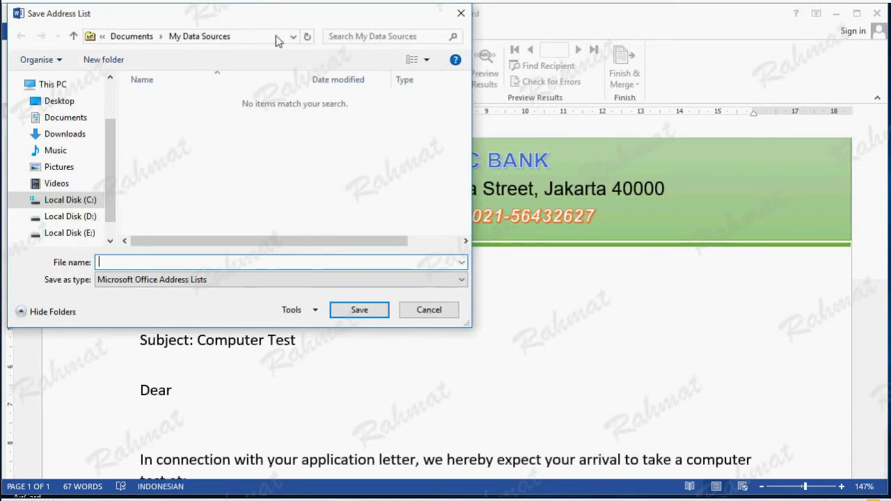
{"action": "left_click_drag", "start_coordinate": [275, 20], "coordinate": [359, 42]}
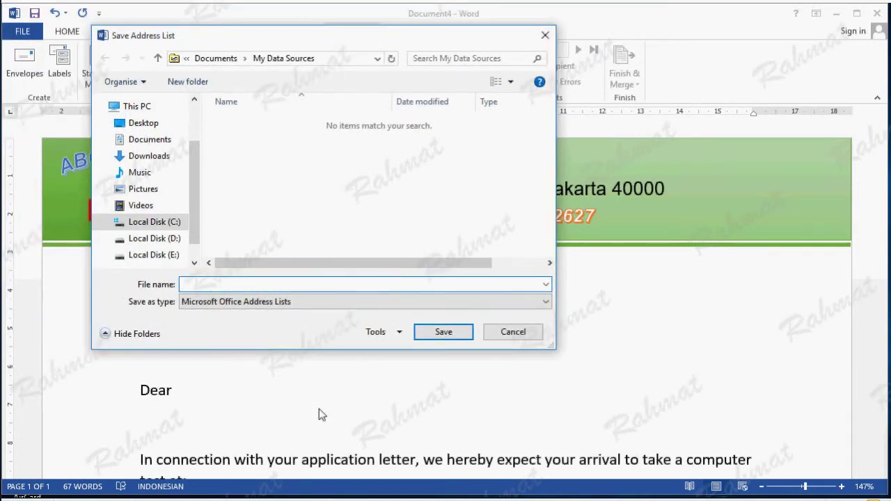
Save the recipient address list as 'data' in the Documents\data folder.
{"action": "left_click", "coordinate": [159, 141]}
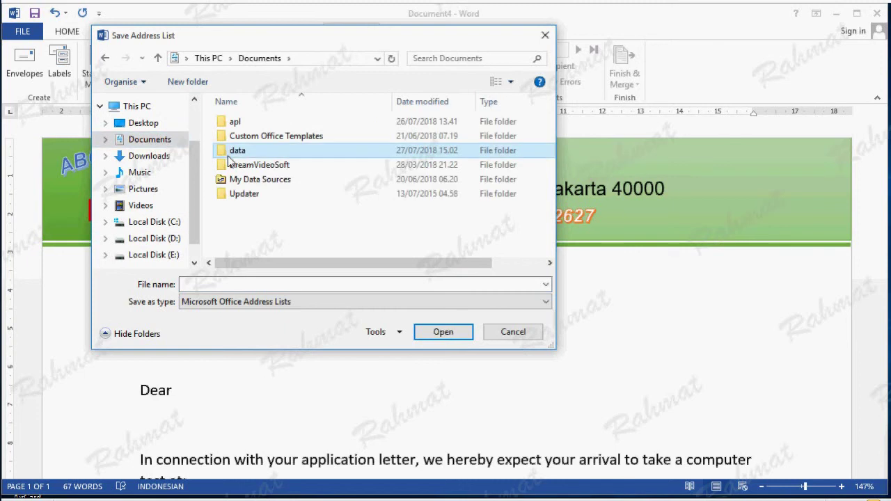
{"action": "double_click", "coordinate": [243, 149]}
{"action": "left_click", "coordinate": [236, 285]}
{"action": "type", "text": "data"}
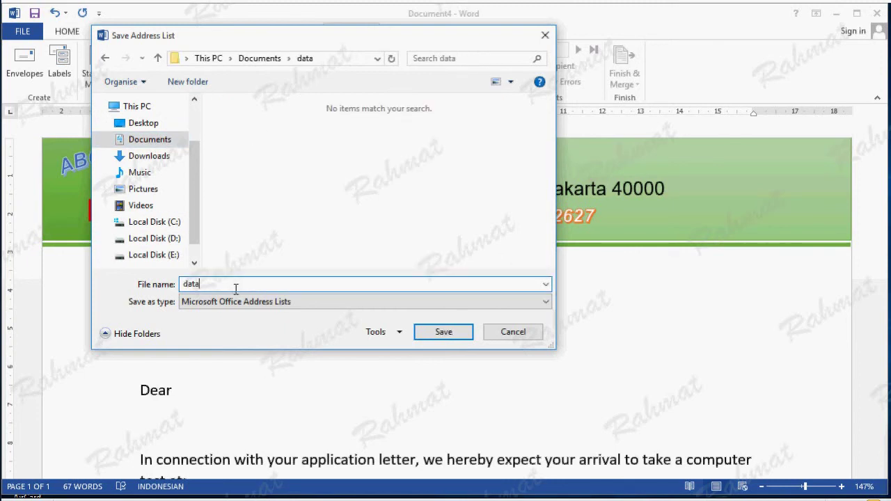
{"action": "left_click", "coordinate": [443, 332]}
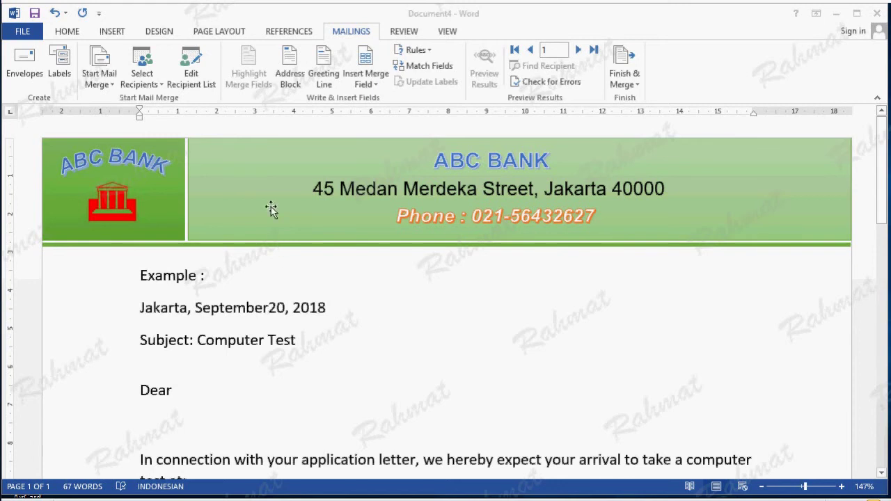
{"action": "left_click", "coordinate": [176, 390]}
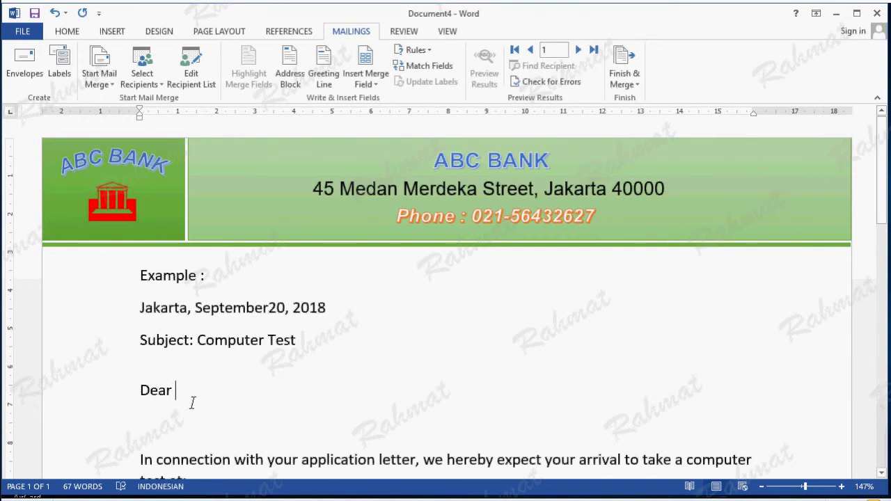
{"action": "left_click", "coordinate": [368, 80]}
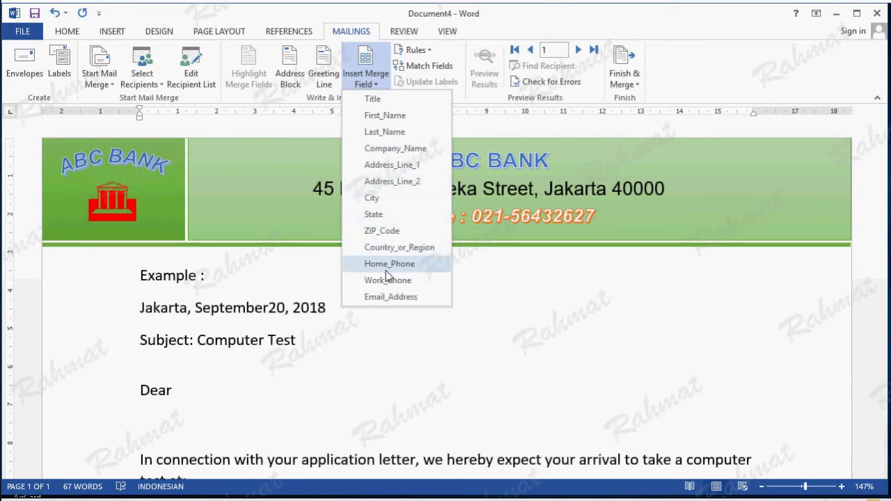
{"action": "key", "text": "Escape"}
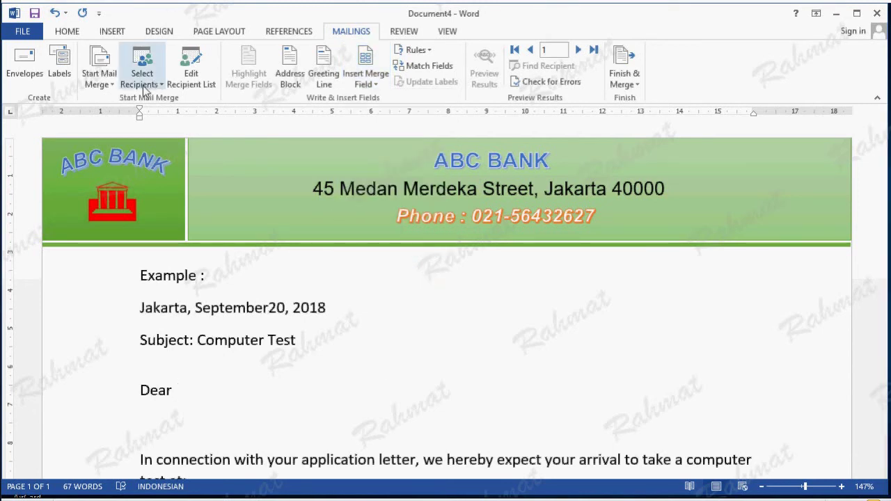
{"action": "left_click", "coordinate": [148, 86]}
{"action": "left_click", "coordinate": [151, 98]}
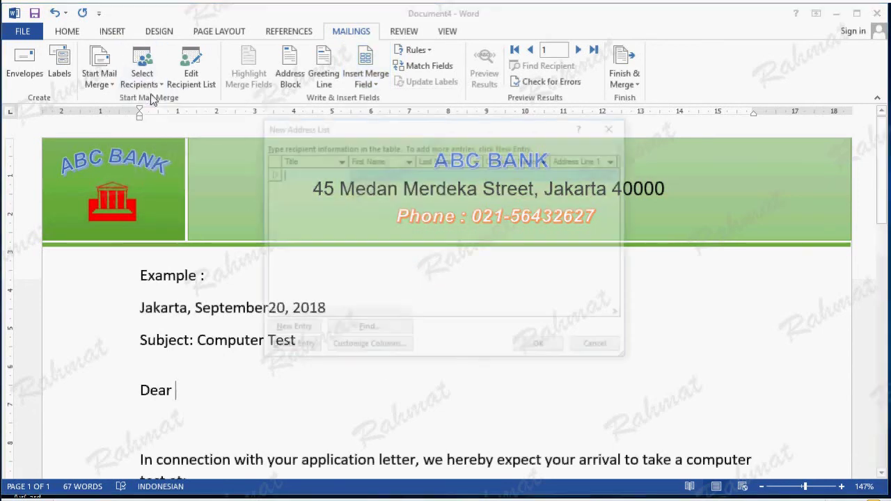
{"action": "left_click_drag", "start_coordinate": [393, 314], "coordinate": [597, 325]}
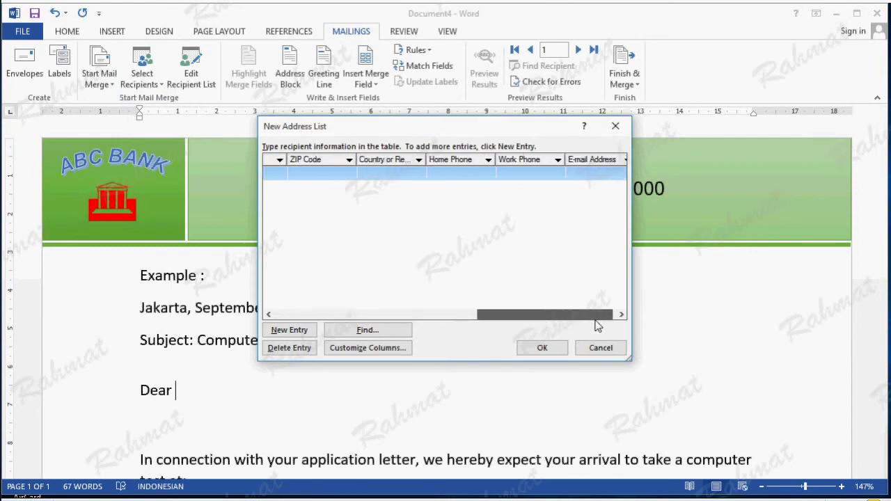
{"action": "left_click", "coordinate": [607, 347]}
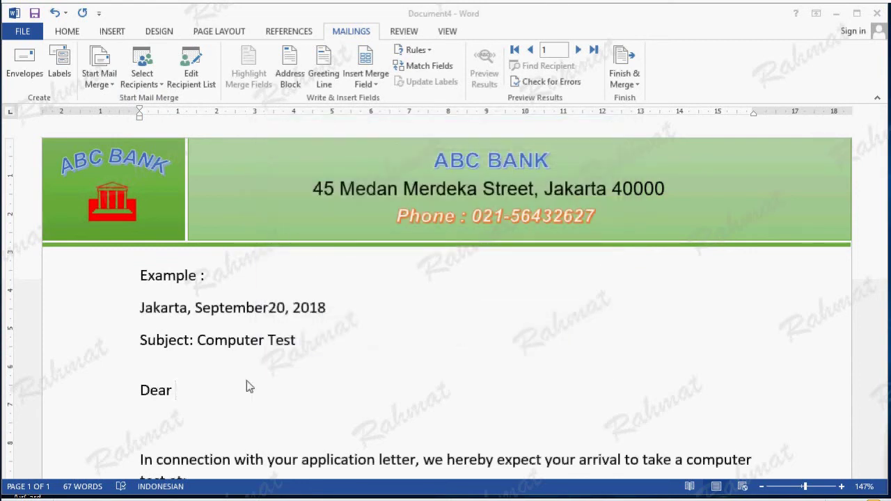
Insert the Title, First_Name and Last_Name merge fields after 'Dear'.
{"action": "left_click", "coordinate": [375, 85]}
{"action": "left_click", "coordinate": [385, 103]}
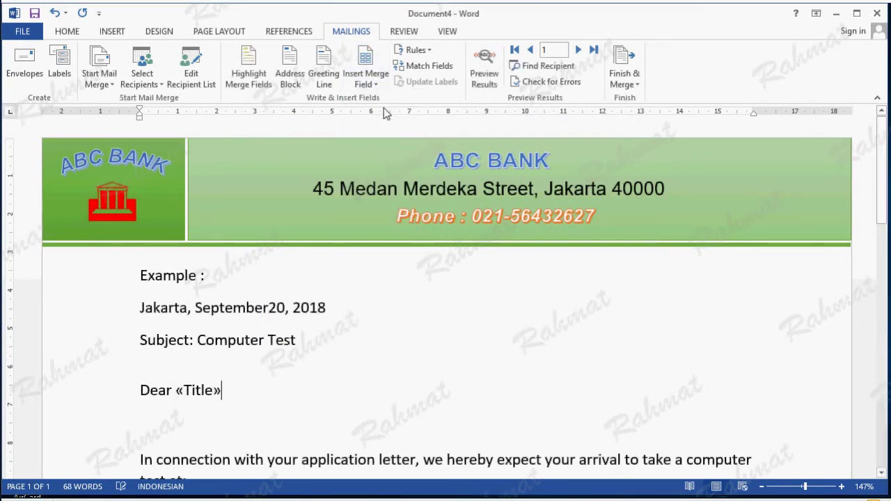
{"action": "left_click", "coordinate": [367, 85]}
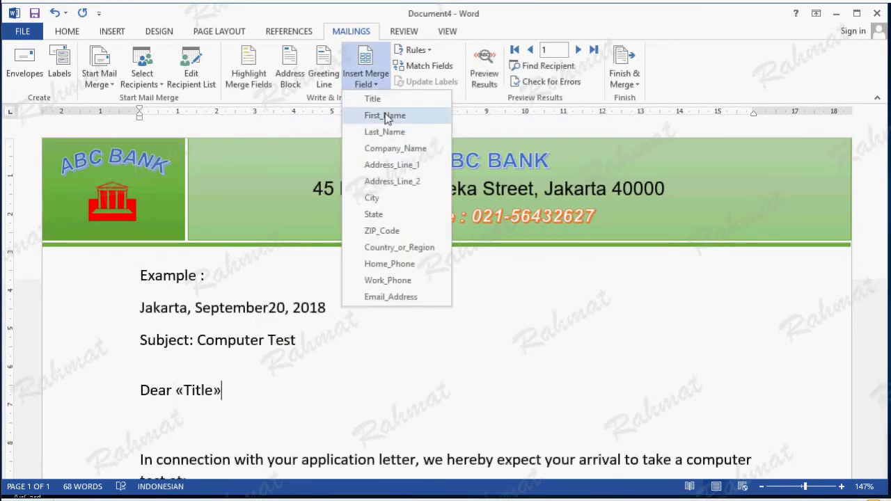
{"action": "left_click", "coordinate": [385, 117]}
{"action": "left_click", "coordinate": [368, 83]}
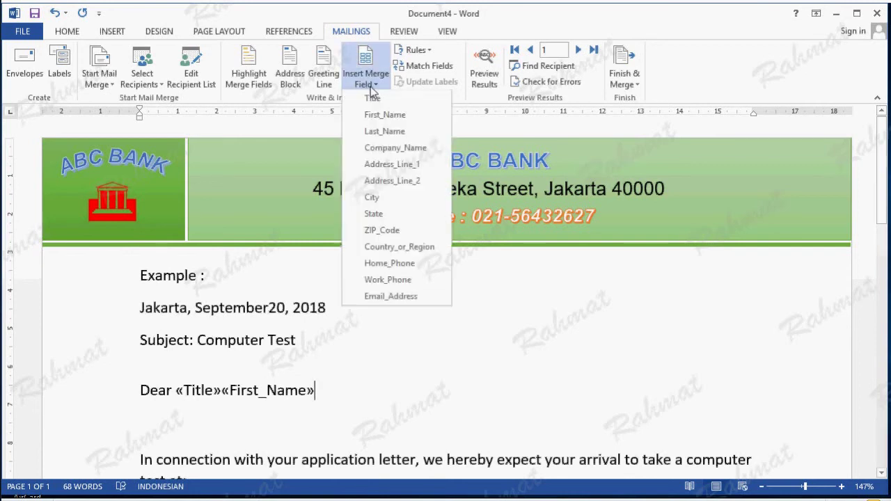
{"action": "left_click", "coordinate": [395, 130]}
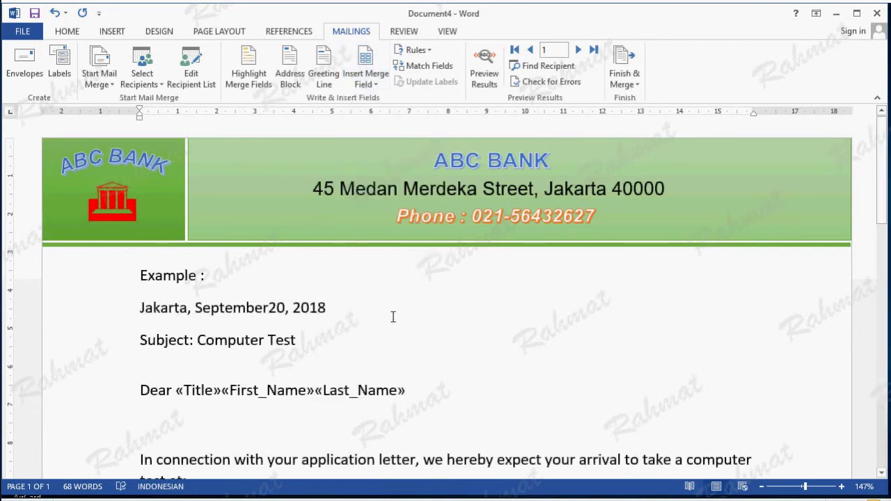
On a new line, insert the Address_Line_1, City and ZIP_Code merge fields.
{"action": "key", "text": "Return"}
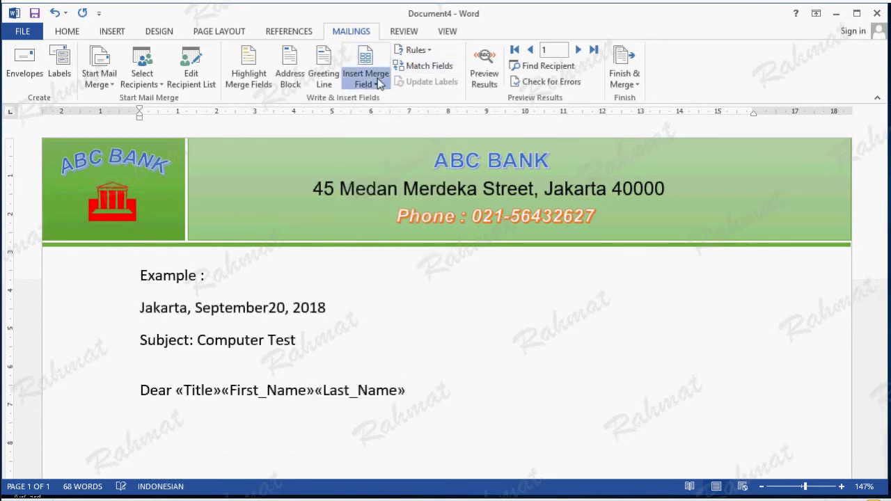
{"action": "left_click", "coordinate": [379, 84]}
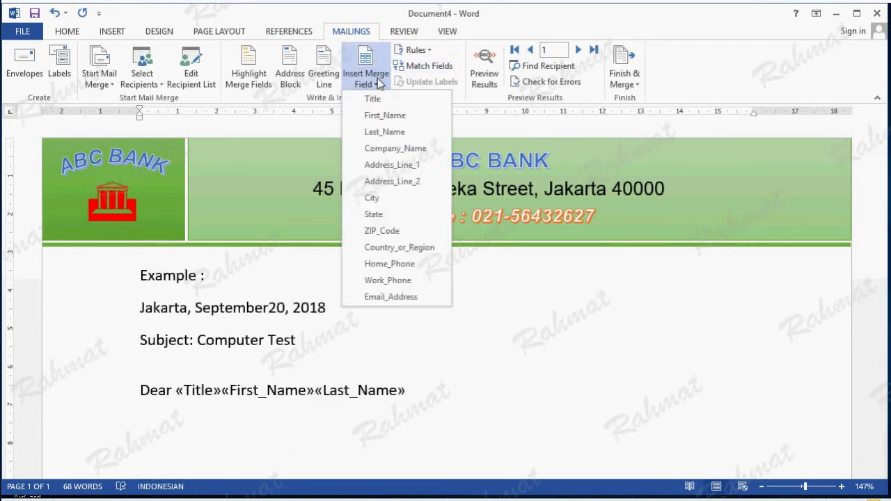
{"action": "left_click", "coordinate": [411, 165]}
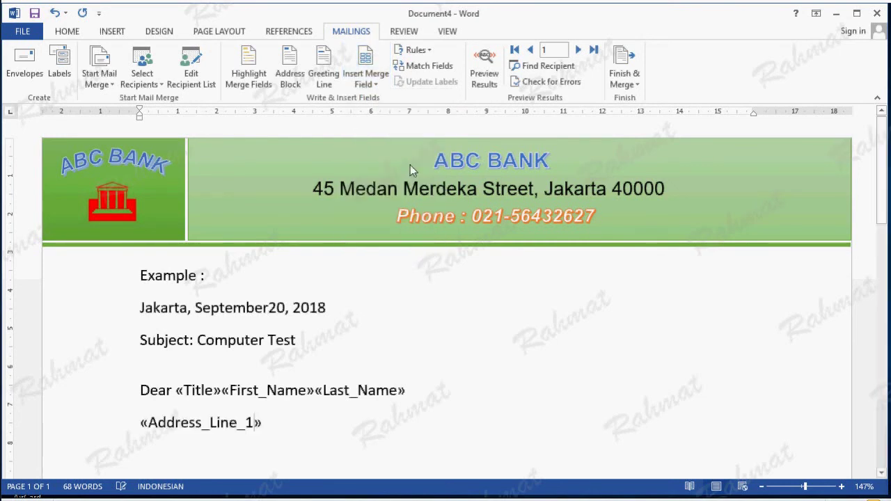
{"action": "left_click", "coordinate": [376, 80]}
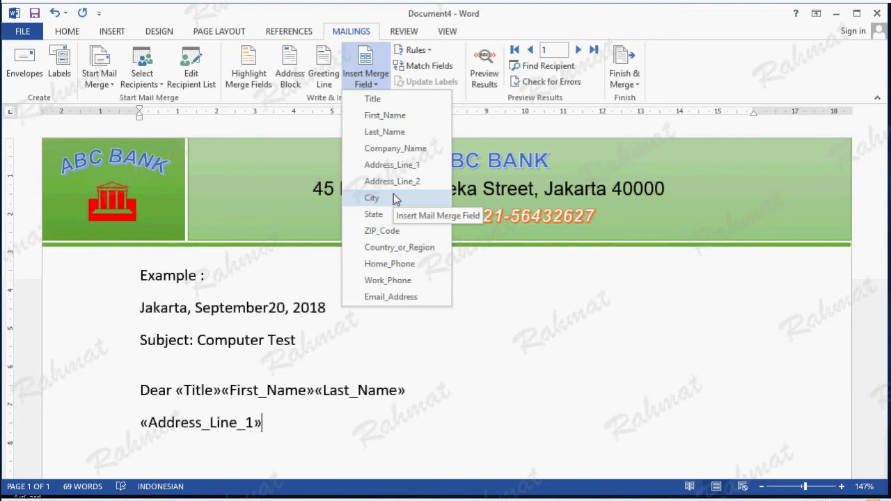
{"action": "left_click", "coordinate": [393, 197]}
{"action": "left_click", "coordinate": [374, 87]}
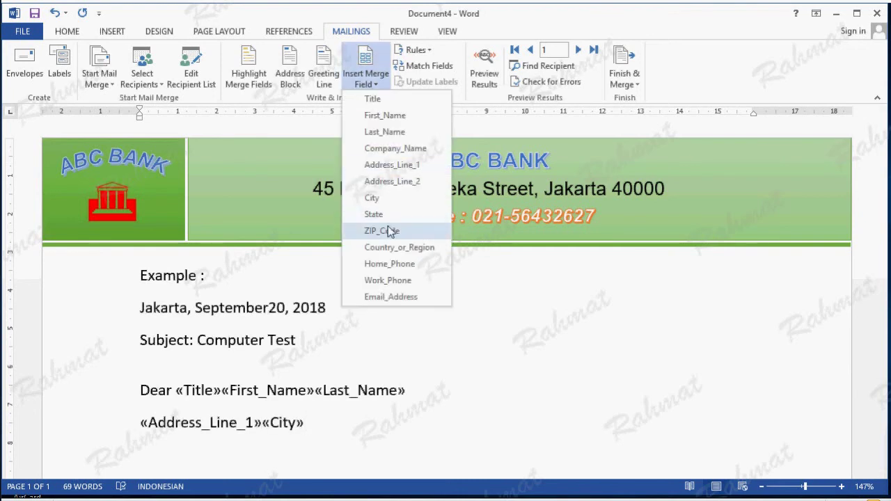
{"action": "left_click", "coordinate": [386, 228]}
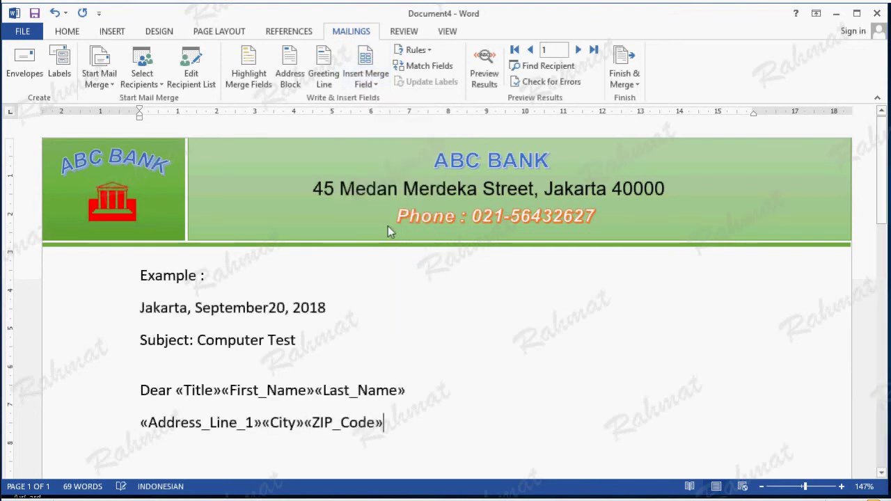
{"action": "left_click", "coordinate": [222, 391]}
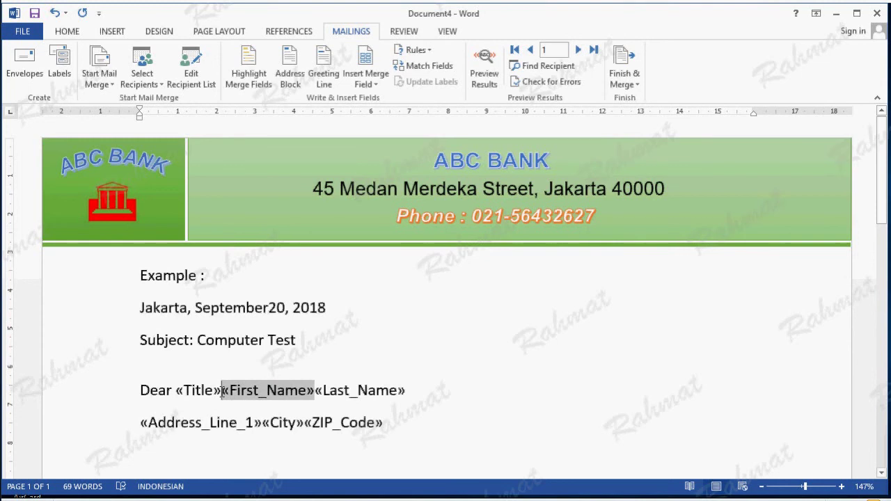
Put spaces between the name and address merge fields, then select all of them.
{"action": "left_click", "coordinate": [320, 391]}
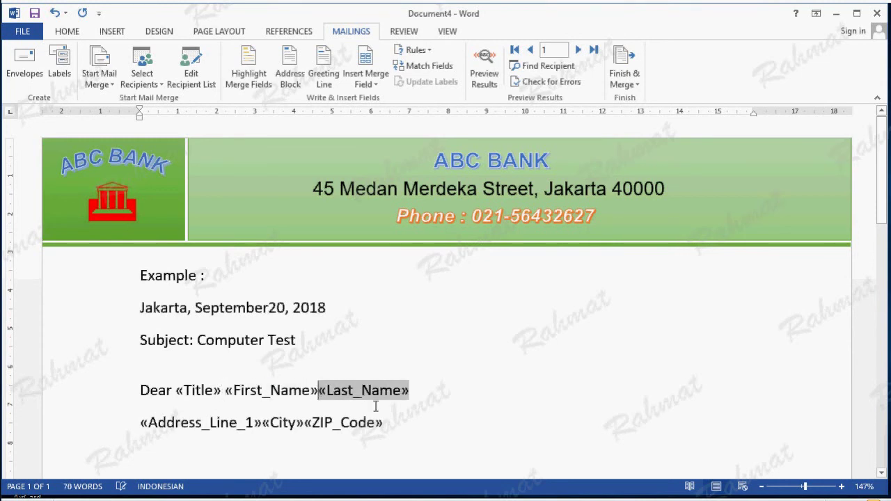
{"action": "left_click", "coordinate": [268, 425]}
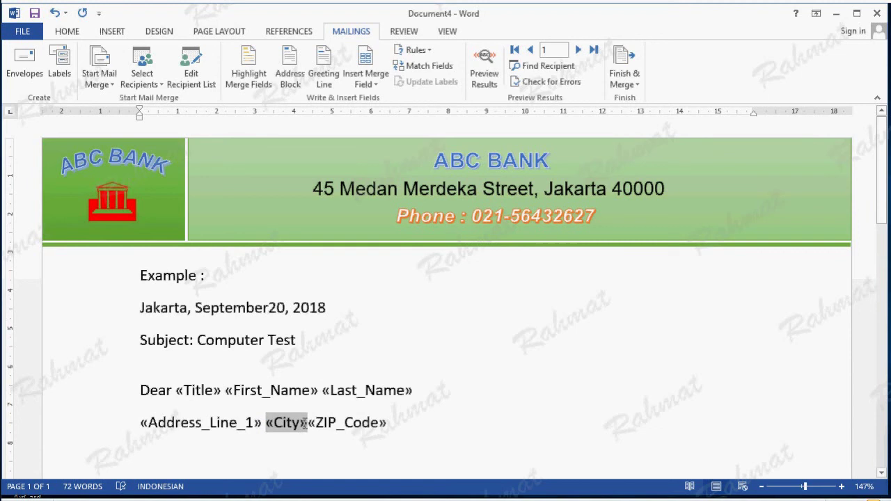
{"action": "left_click", "coordinate": [311, 424]}
{"action": "left_click", "coordinate": [430, 423]}
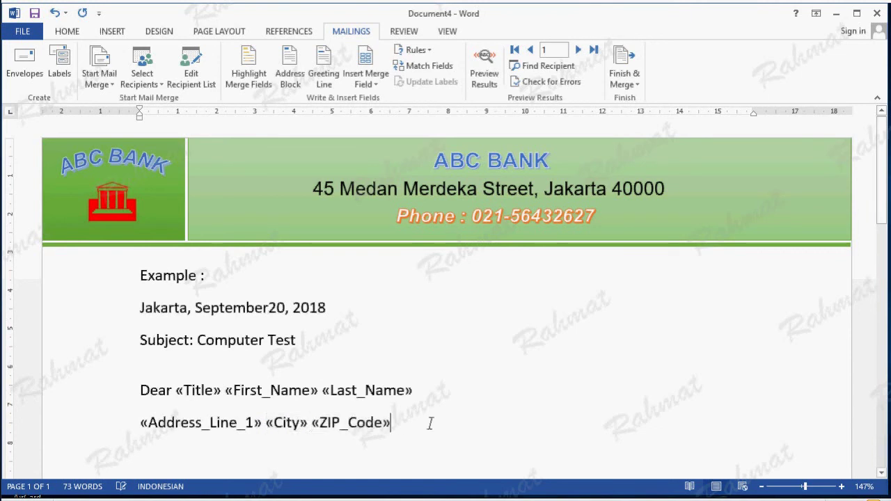
{"action": "left_click_drag", "start_coordinate": [175, 390], "coordinate": [391, 422]}
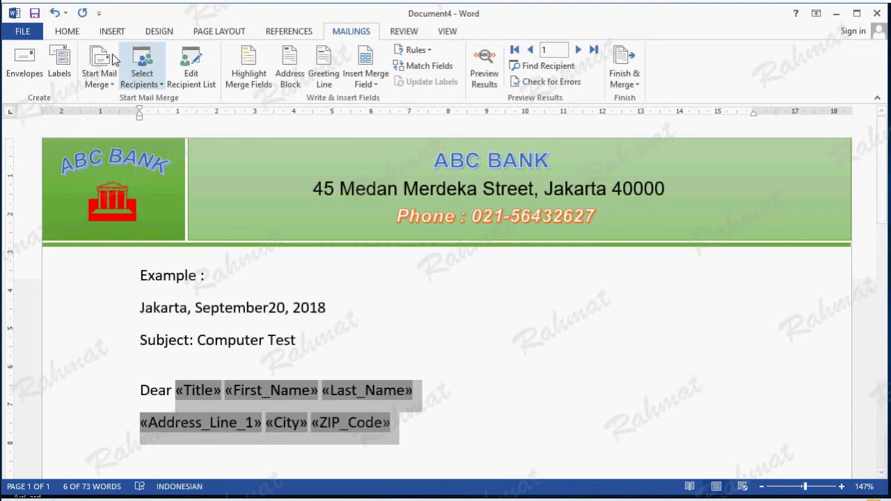
{"action": "left_click", "coordinate": [69, 33]}
{"action": "left_click", "coordinate": [175, 55]}
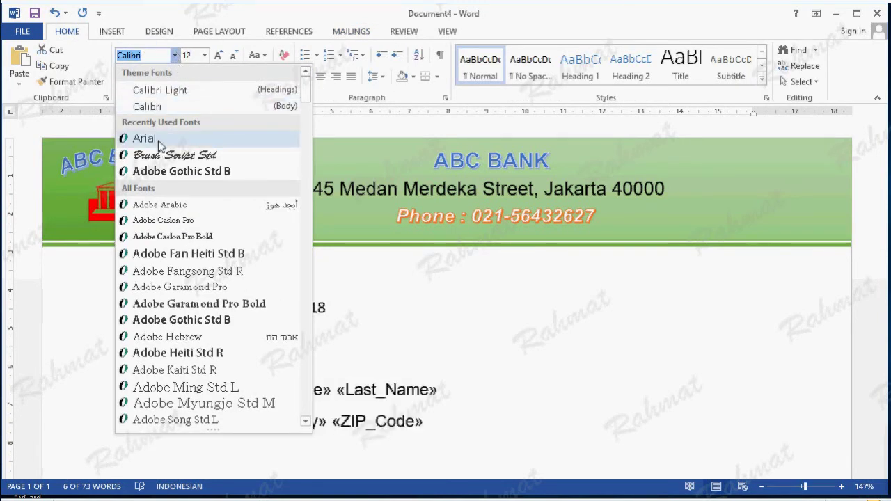
{"action": "left_click", "coordinate": [204, 55]}
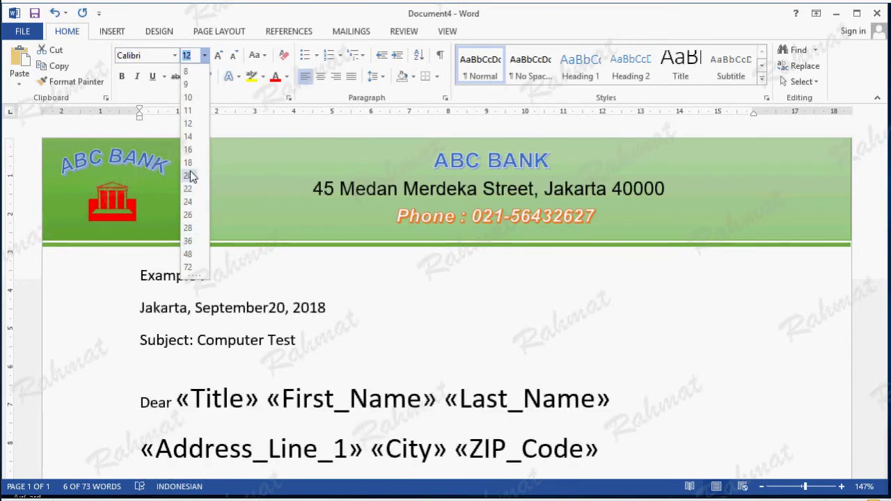
{"action": "left_click", "coordinate": [588, 375]}
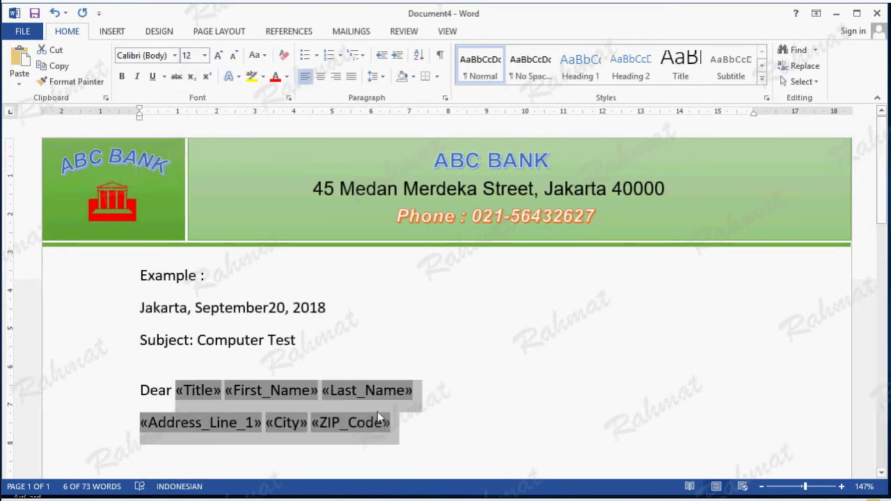
{"action": "left_click", "coordinate": [417, 413]}
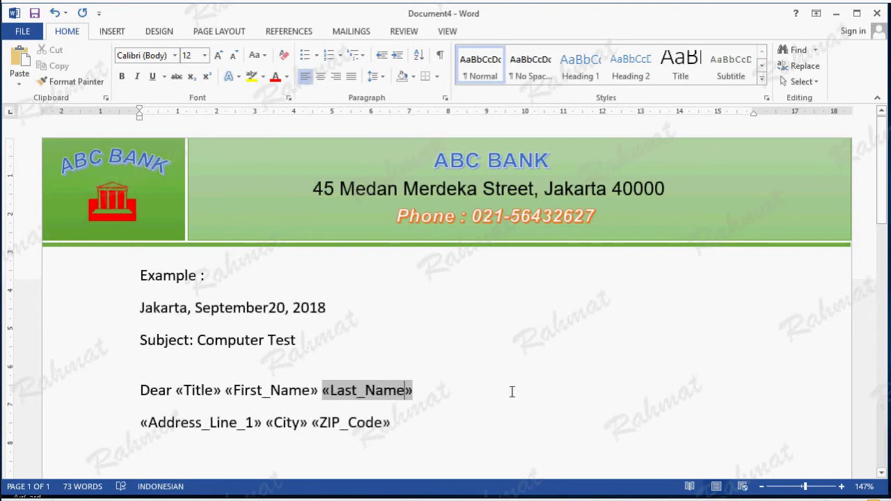
{"action": "scroll", "coordinate": [512, 392], "scroll_direction": "down", "scroll_amount": 3}
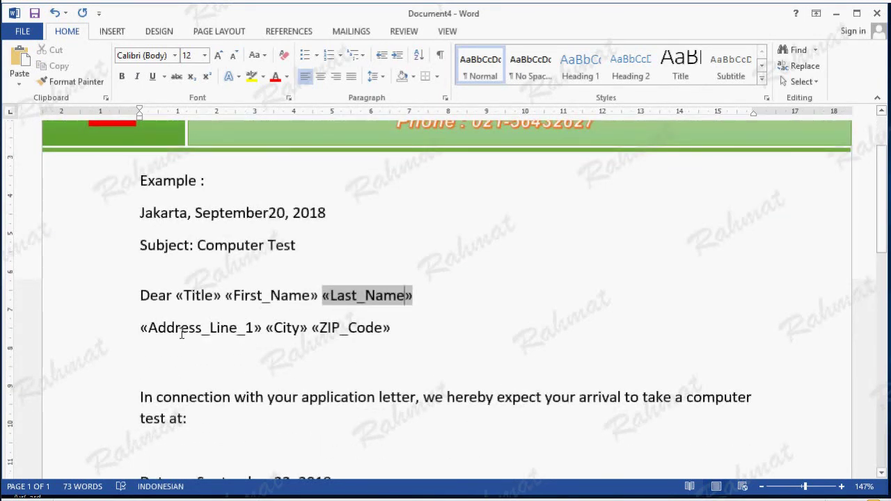
{"action": "scroll", "coordinate": [465, 348], "scroll_direction": "down", "scroll_amount": 4}
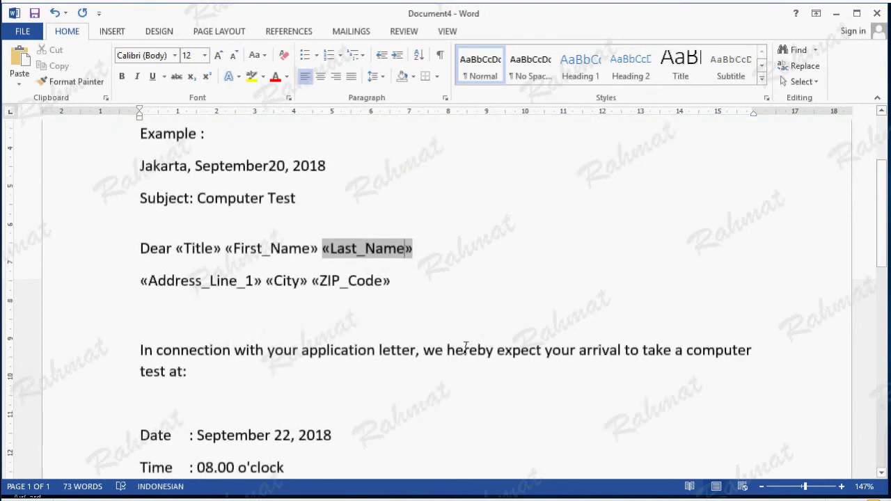
{"action": "scroll", "coordinate": [247, 269], "scroll_direction": "down", "scroll_amount": 1}
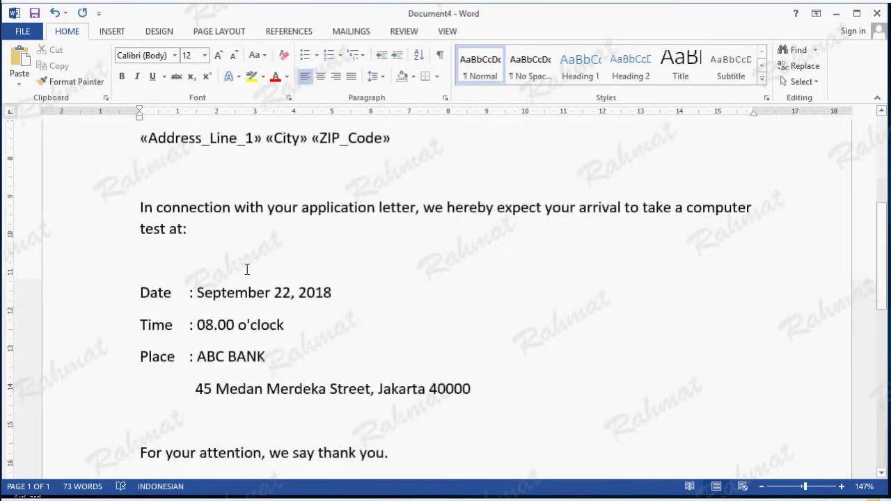
{"action": "scroll", "coordinate": [251, 270], "scroll_direction": "down", "scroll_amount": 2}
{"action": "scroll", "coordinate": [307, 289], "scroll_direction": "down", "scroll_amount": 3}
{"action": "scroll", "coordinate": [310, 291], "scroll_direction": "down", "scroll_amount": 2}
{"action": "scroll", "coordinate": [310, 291], "scroll_direction": "up", "scroll_amount": 4}
{"action": "scroll", "coordinate": [310, 291], "scroll_direction": "up", "scroll_amount": 4}
{"action": "scroll", "coordinate": [310, 291], "scroll_direction": "up", "scroll_amount": 4}
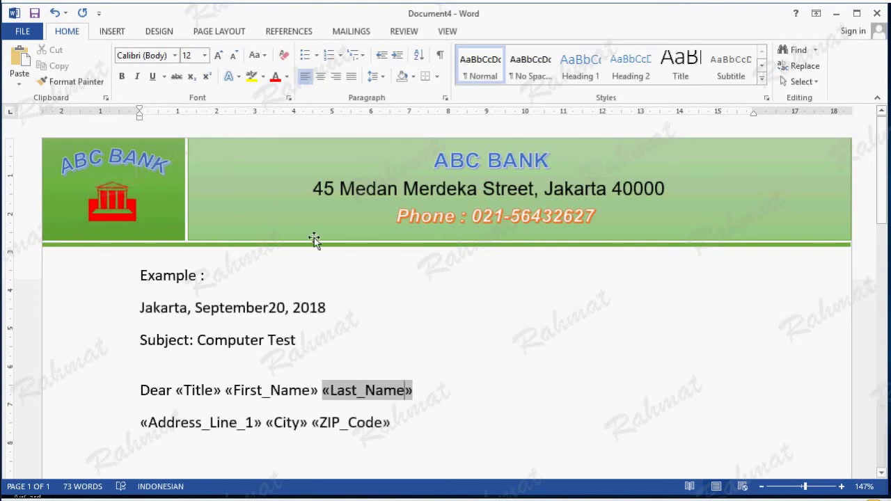
Merge the letters into a new document of individual editable letters, Letters1.
{"action": "left_click", "coordinate": [357, 33]}
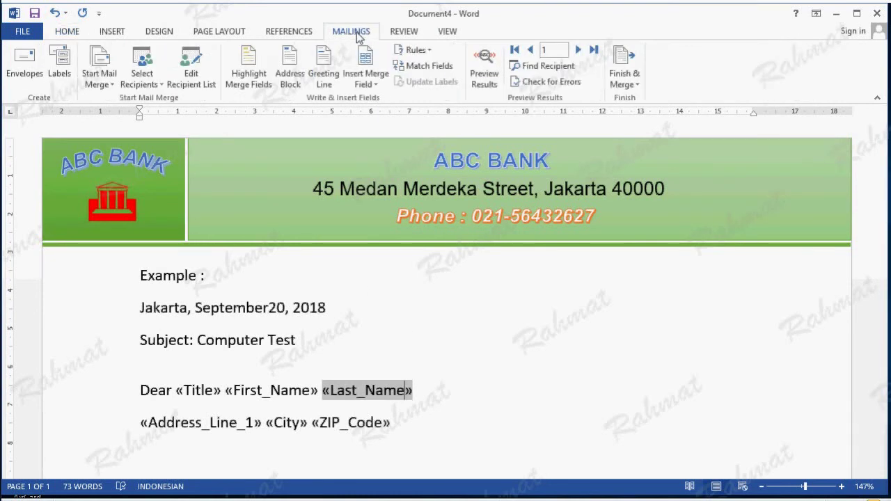
{"action": "left_click", "coordinate": [631, 89]}
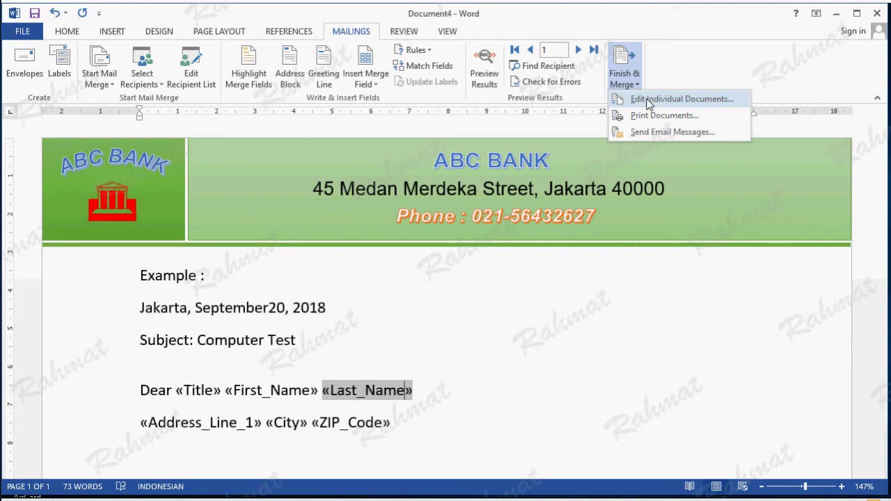
{"action": "left_click", "coordinate": [648, 102]}
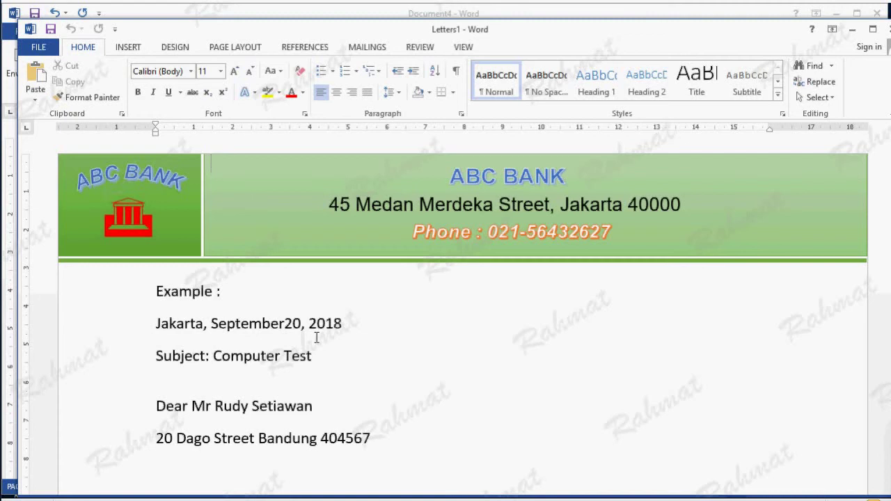
Scroll through the three merged letters and move the Letters1 window to fill the screen.
{"action": "scroll", "coordinate": [316, 338], "scroll_direction": "down", "scroll_amount": 3}
{"action": "scroll", "coordinate": [290, 327], "scroll_direction": "down", "scroll_amount": 5}
{"action": "scroll", "coordinate": [313, 327], "scroll_direction": "down", "scroll_amount": 8}
{"action": "scroll", "coordinate": [314, 327], "scroll_direction": "down", "scroll_amount": 10}
{"action": "scroll", "coordinate": [314, 327], "scroll_direction": "down", "scroll_amount": 7}
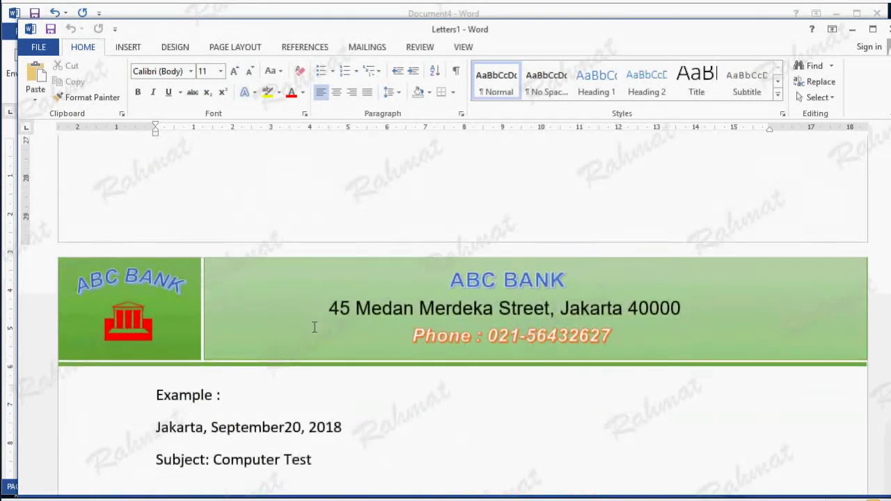
{"action": "scroll", "coordinate": [314, 327], "scroll_direction": "down", "scroll_amount": 2}
{"action": "scroll", "coordinate": [345, 341], "scroll_direction": "down", "scroll_amount": 3}
{"action": "scroll", "coordinate": [312, 370], "scroll_direction": "down", "scroll_amount": 1}
{"action": "scroll", "coordinate": [350, 366], "scroll_direction": "down", "scroll_amount": 9}
{"action": "scroll", "coordinate": [350, 368], "scroll_direction": "down", "scroll_amount": 6}
{"action": "scroll", "coordinate": [350, 368], "scroll_direction": "down", "scroll_amount": 8}
{"action": "scroll", "coordinate": [348, 368], "scroll_direction": "down", "scroll_amount": 5}
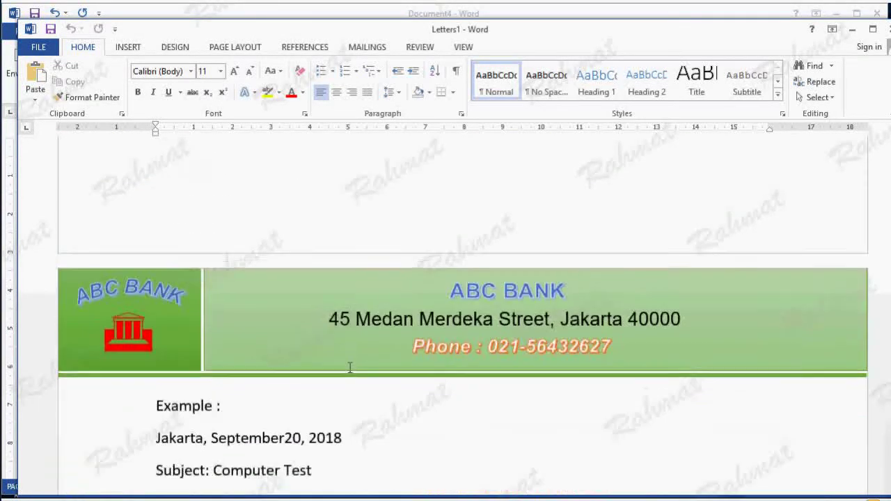
{"action": "scroll", "coordinate": [350, 368], "scroll_direction": "down", "scroll_amount": 5}
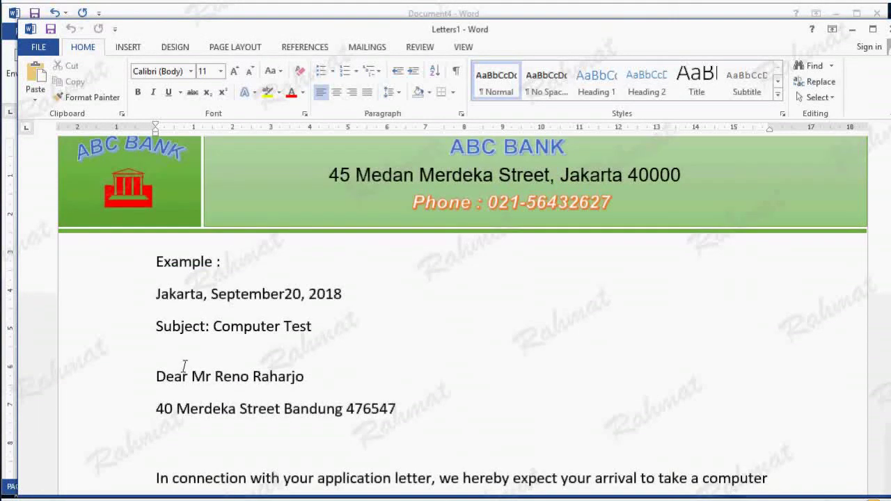
{"action": "scroll", "coordinate": [334, 370], "scroll_direction": "up", "scroll_amount": 2}
{"action": "scroll", "coordinate": [302, 271], "scroll_direction": "up", "scroll_amount": 5}
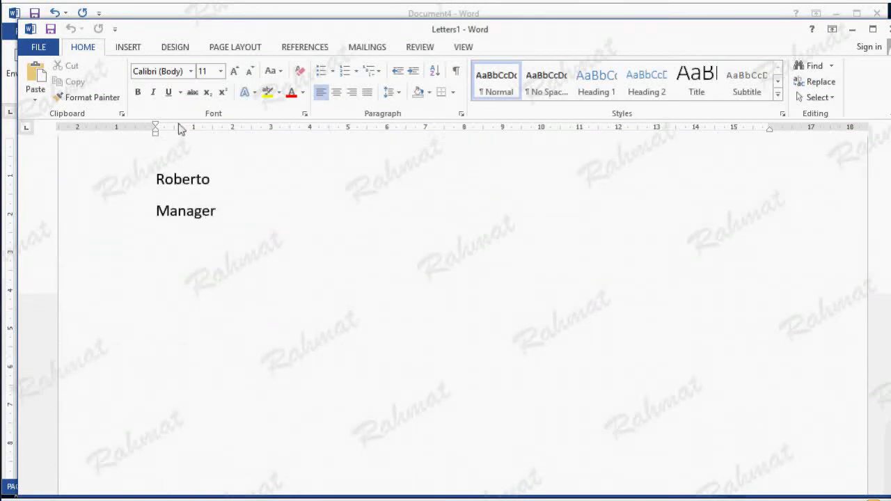
{"action": "left_click_drag", "start_coordinate": [181, 28], "coordinate": [166, 12]}
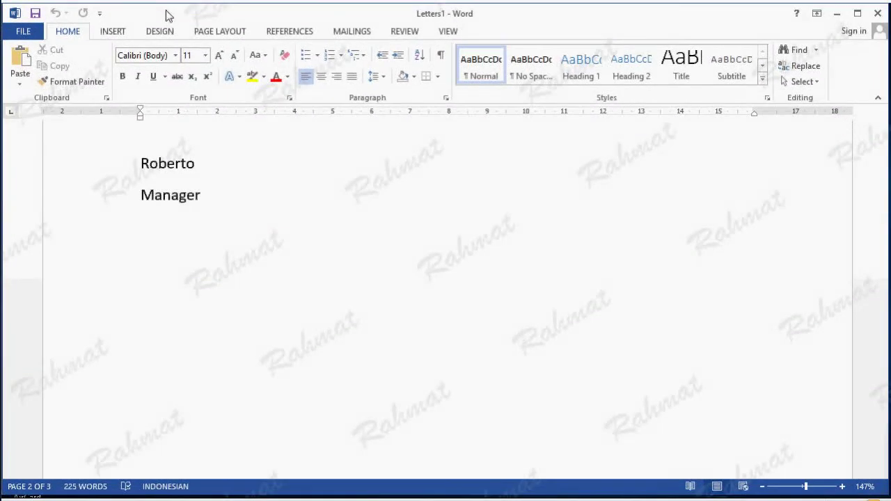
Open the print preview of the merged letters and set its zoom to 91%.
{"action": "left_click", "coordinate": [23, 32]}
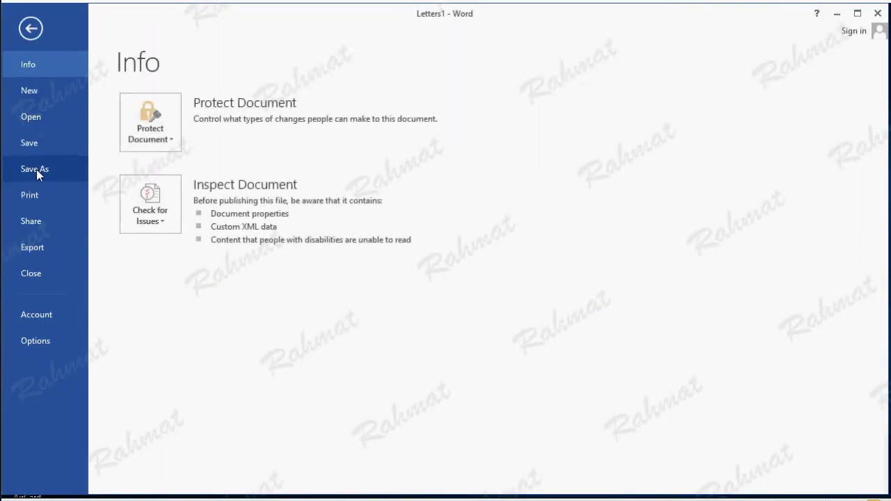
{"action": "left_click", "coordinate": [33, 195]}
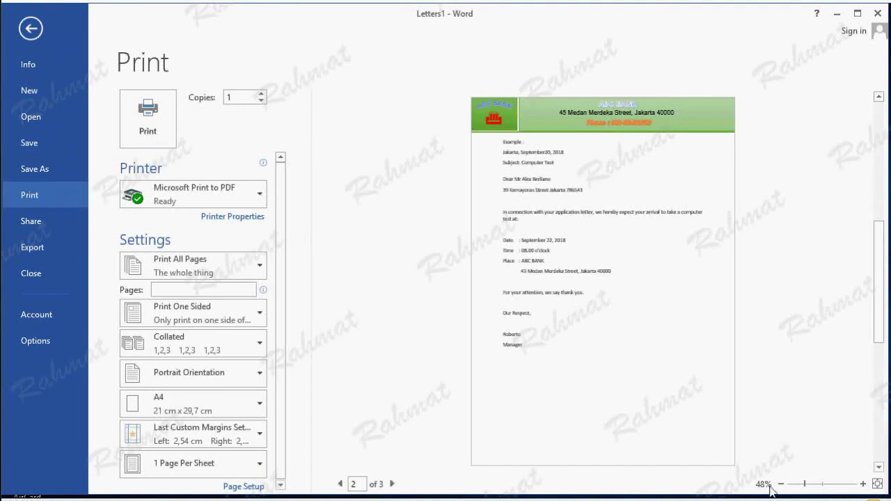
{"action": "left_click", "coordinate": [815, 485]}
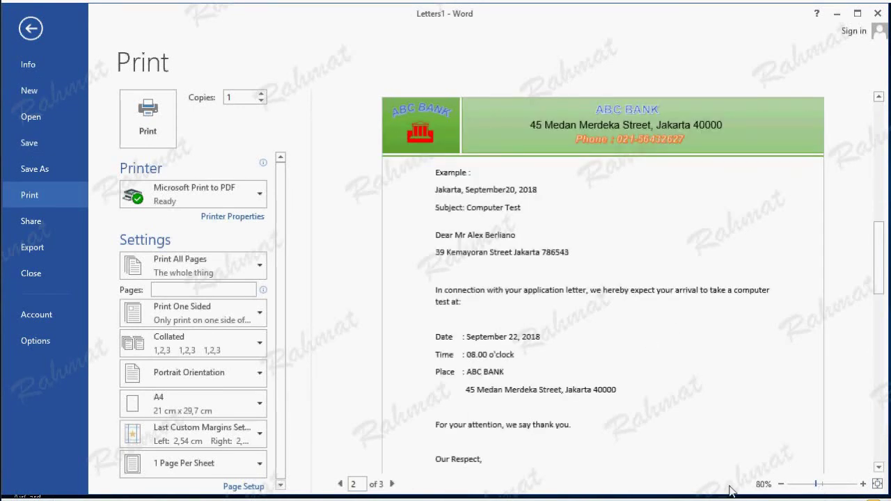
{"action": "left_click", "coordinate": [823, 485]}
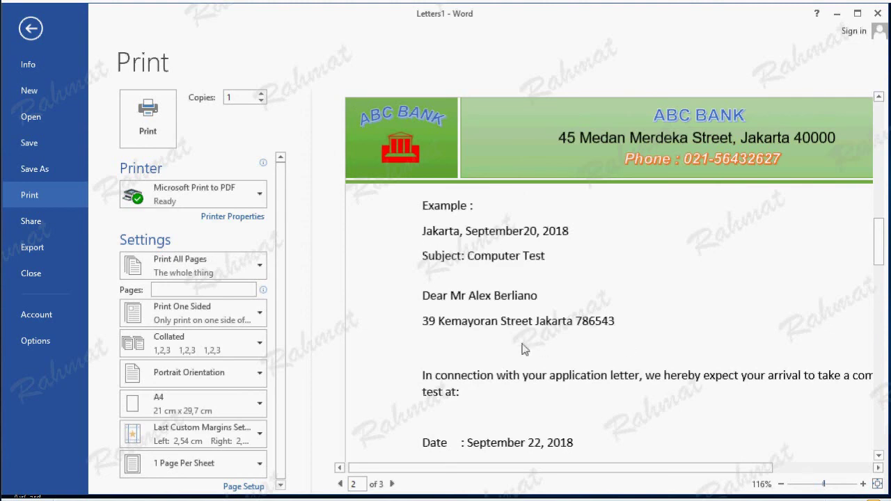
{"action": "left_click", "coordinate": [820, 485]}
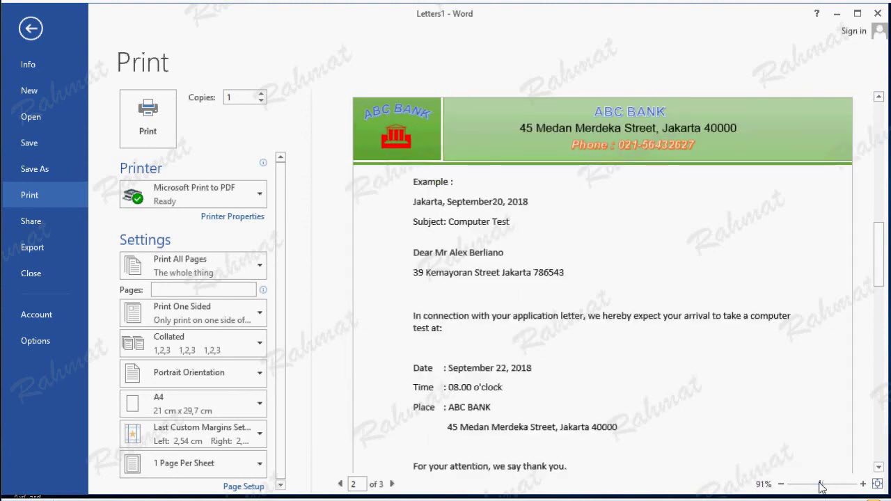
Page through the preview from the first letter to the third.
{"action": "left_click", "coordinate": [339, 485]}
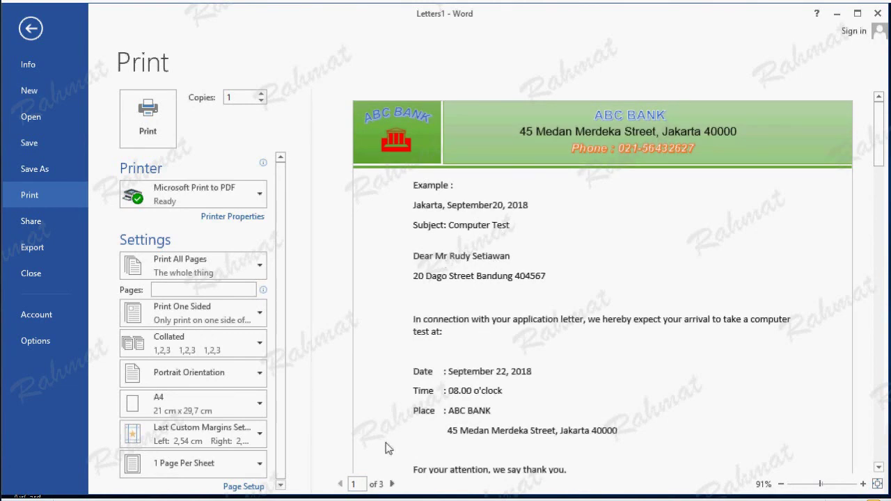
{"action": "left_click", "coordinate": [391, 484]}
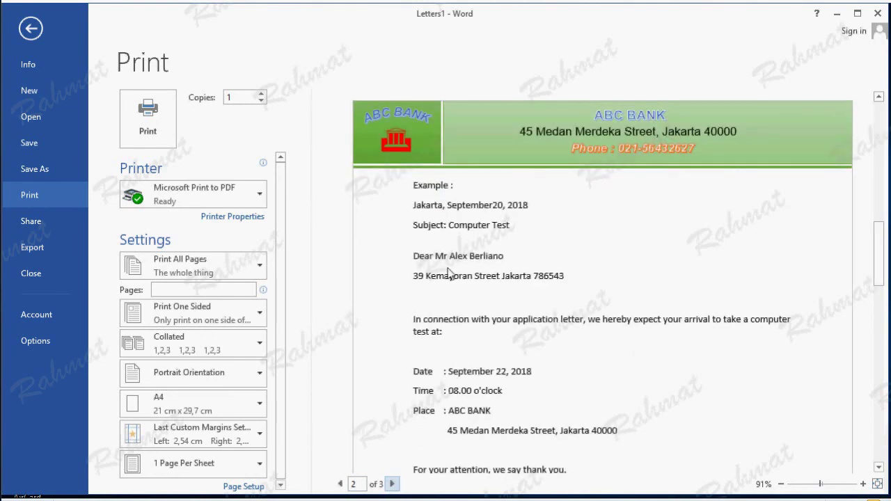
{"action": "left_click", "coordinate": [394, 484]}
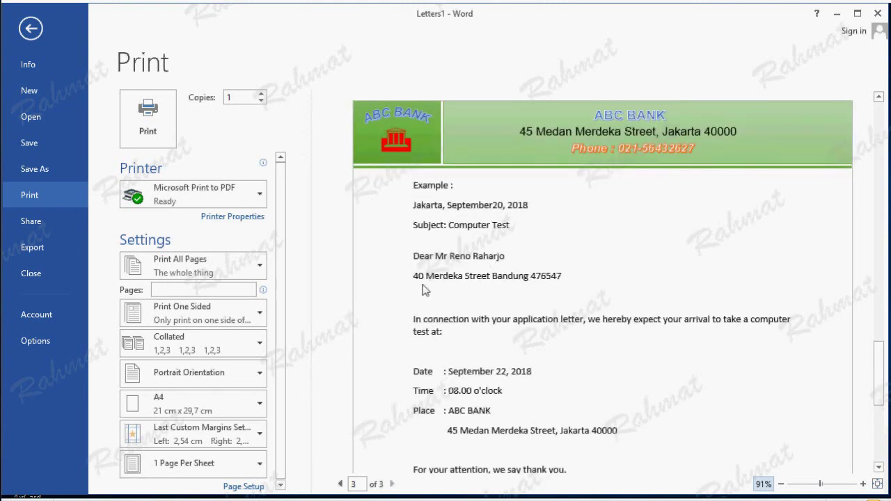